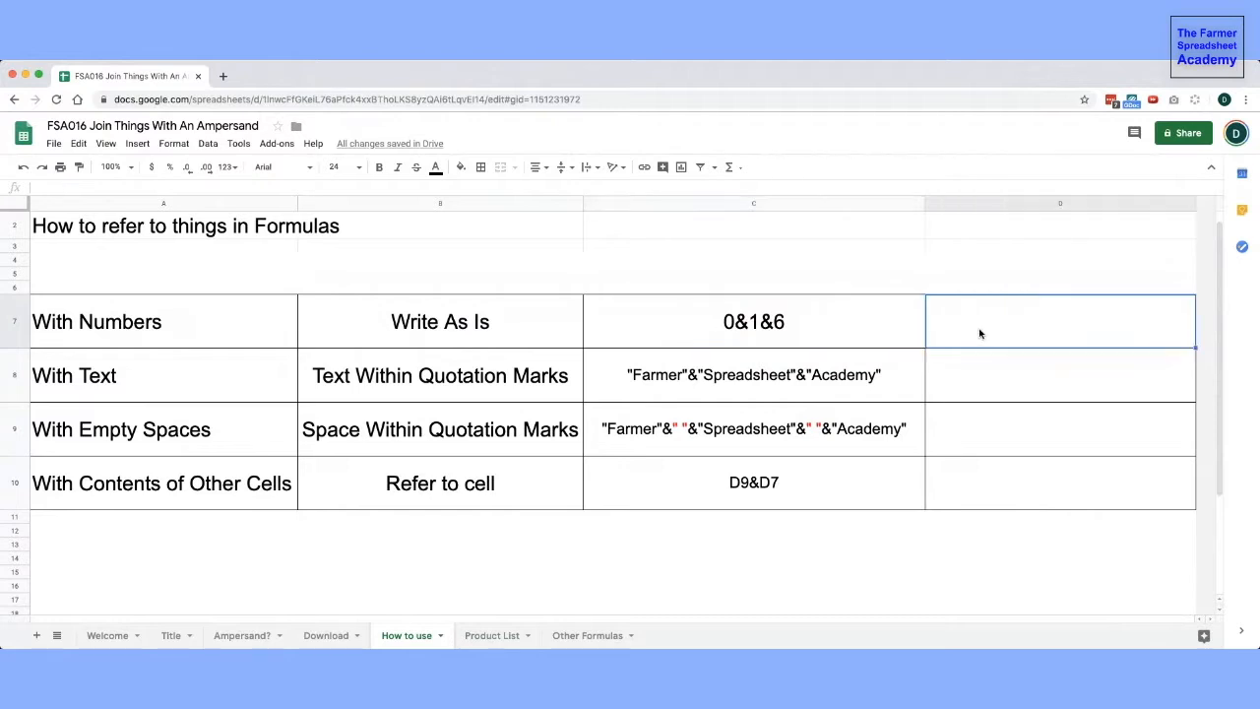
# - Enter the formula =0&1&6 in cell D7 to join the numbers
pyautogui.write('&')
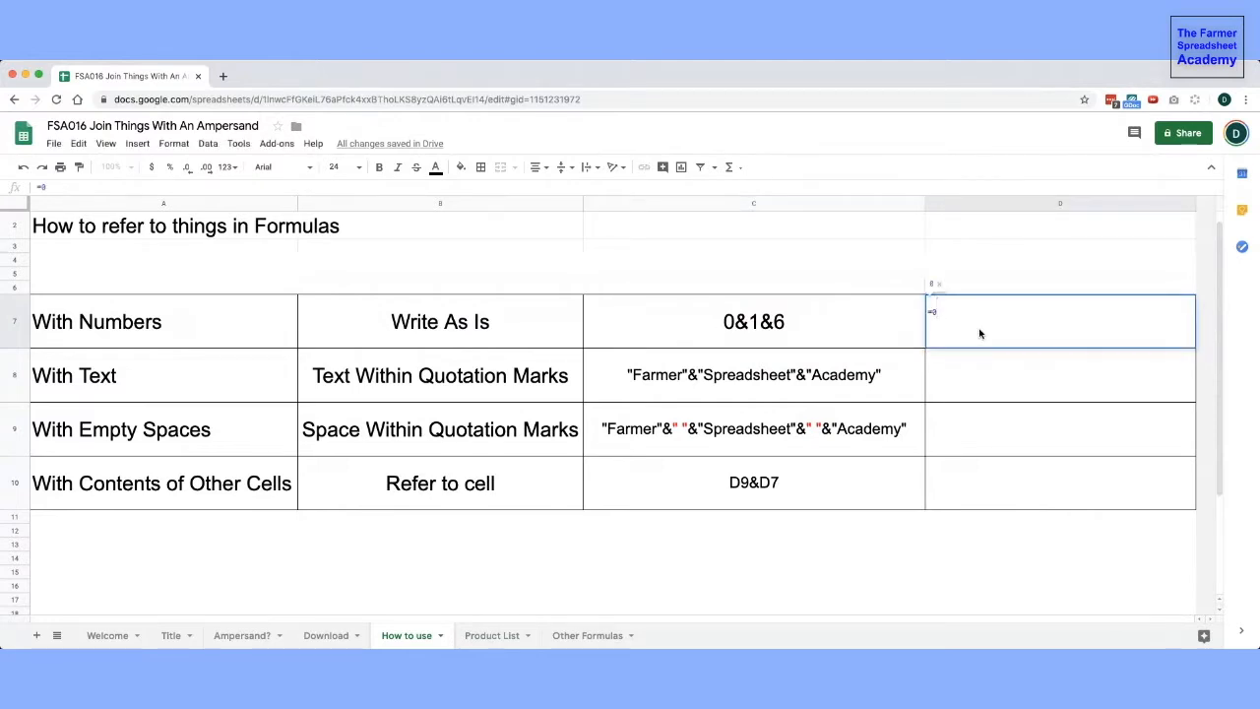
pyautogui.write('1&6')
pyautogui.press('Return')
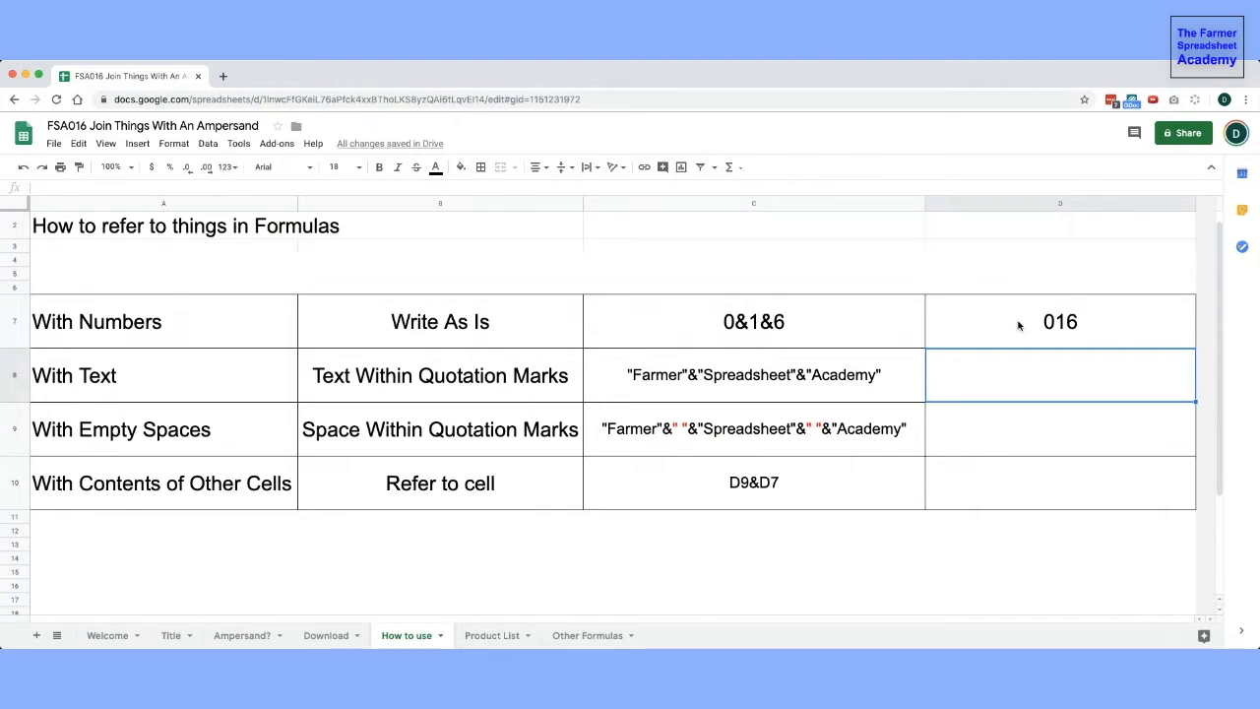
# - Copy the text formula from C8 and enter it in D8 as ="Farmer"&"Spreadsheet"&"Academy"
pyautogui.click(163, 392)
pyautogui.click(336, 396)
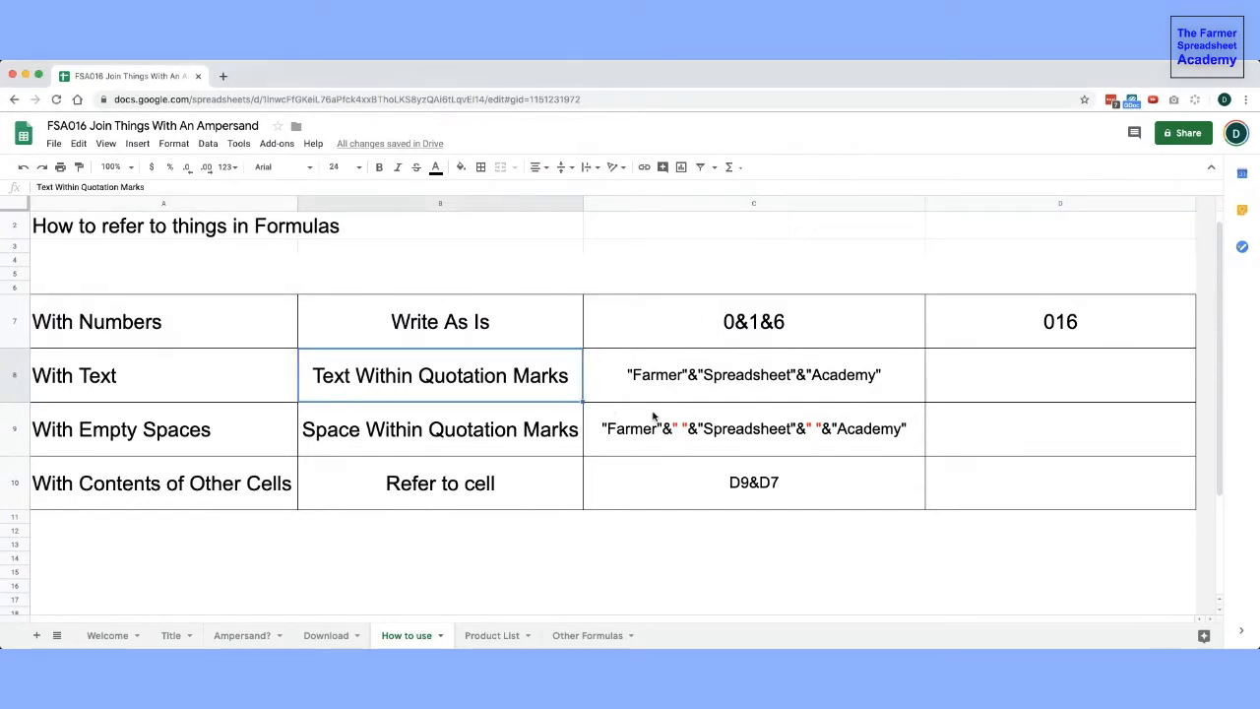
pyautogui.click(669, 387)
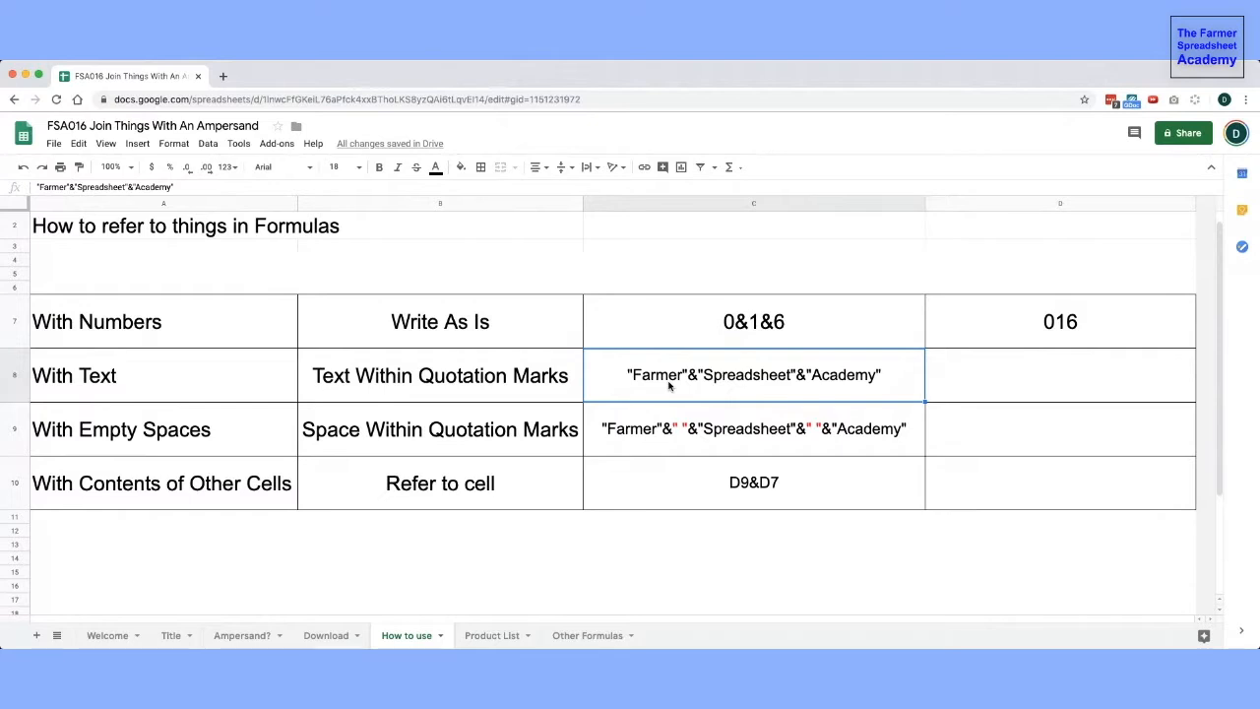
pyautogui.hotkey('ctrl', 'c')
pyautogui.click(961, 389)
pyautogui.write('=')
pyautogui.hotkey('ctrl', 'v')
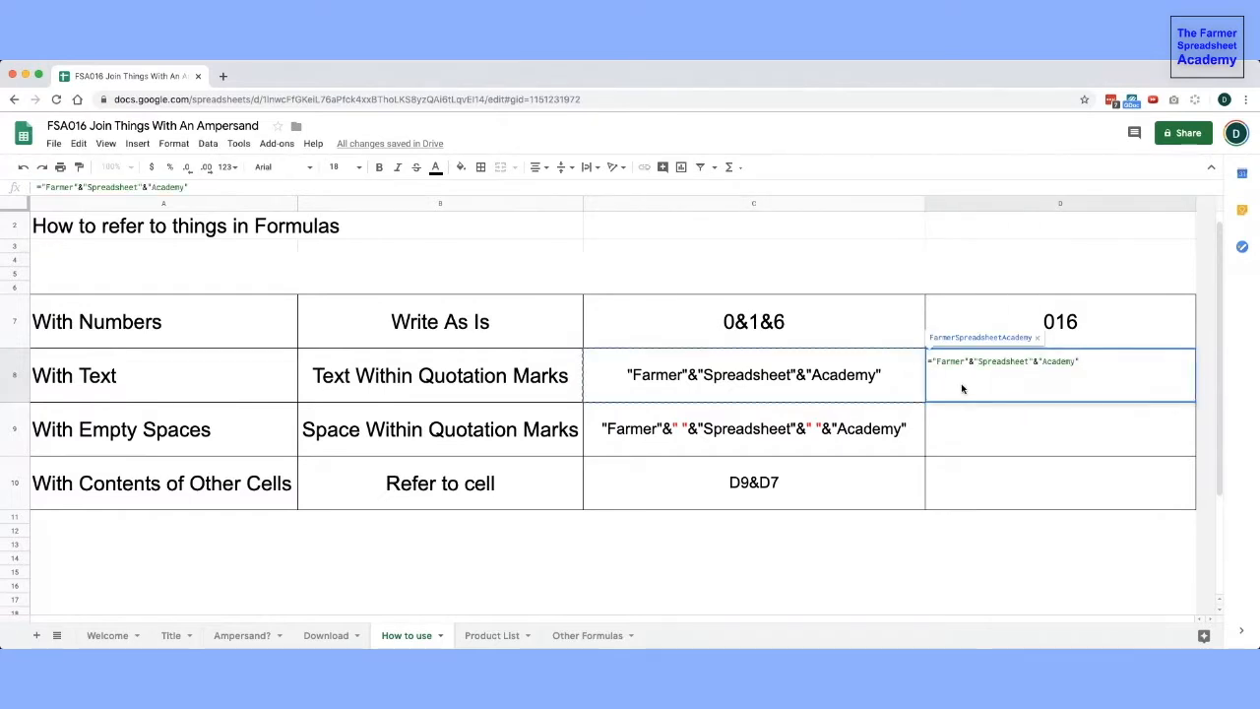
pyautogui.press('Return')
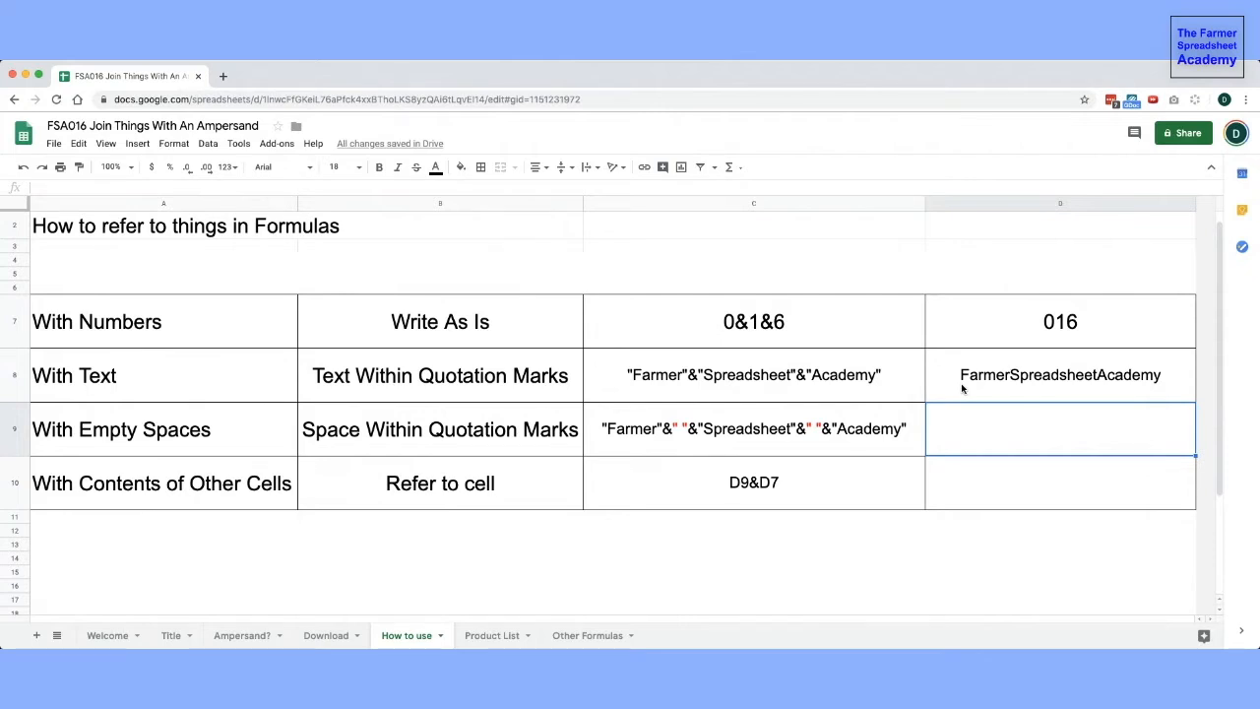
# - Enter the formula ="Farmer"&" "&"Spreadsheet"&" "&"Academy" in D9 to join words with spaces
pyautogui.click(16, 431)
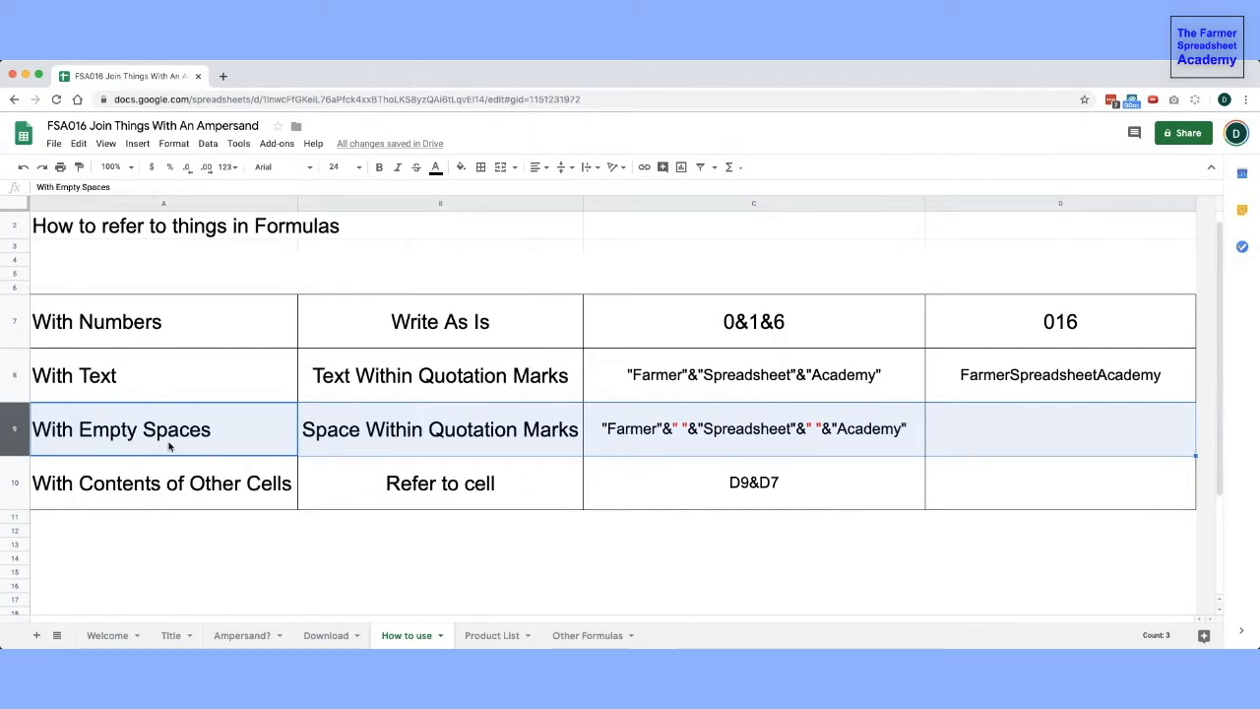
pyautogui.click(676, 439)
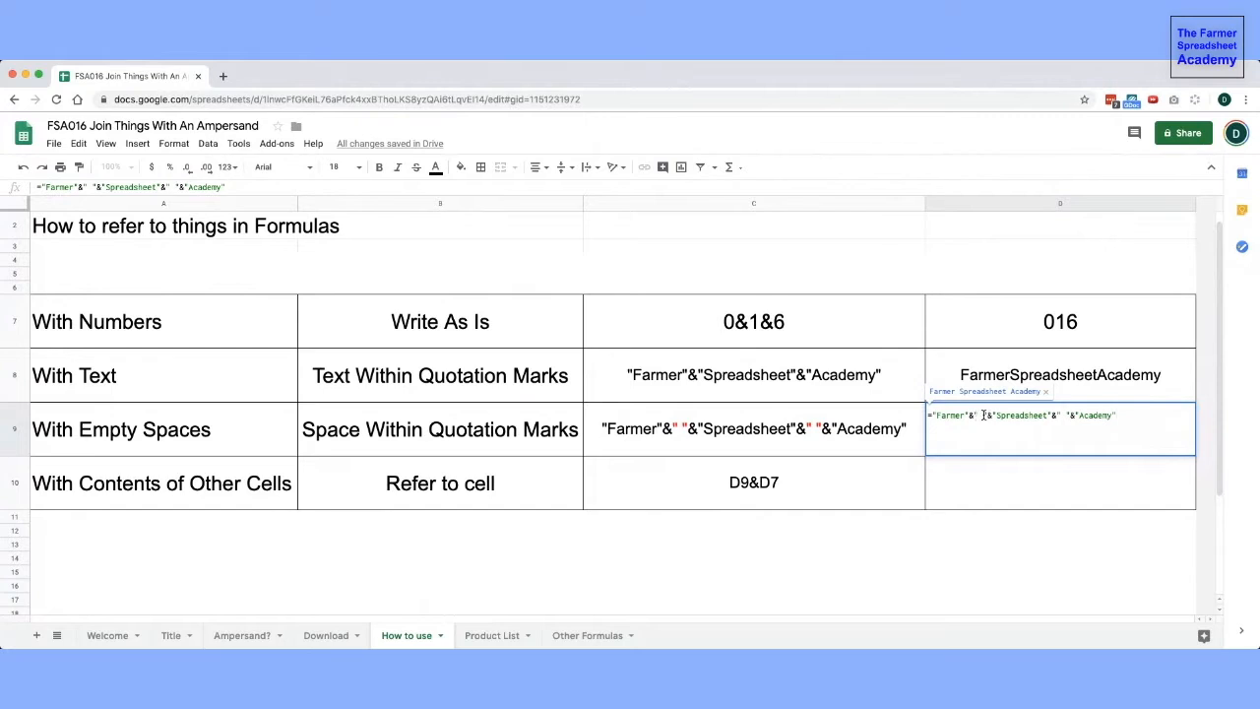
pyautogui.press('Return')
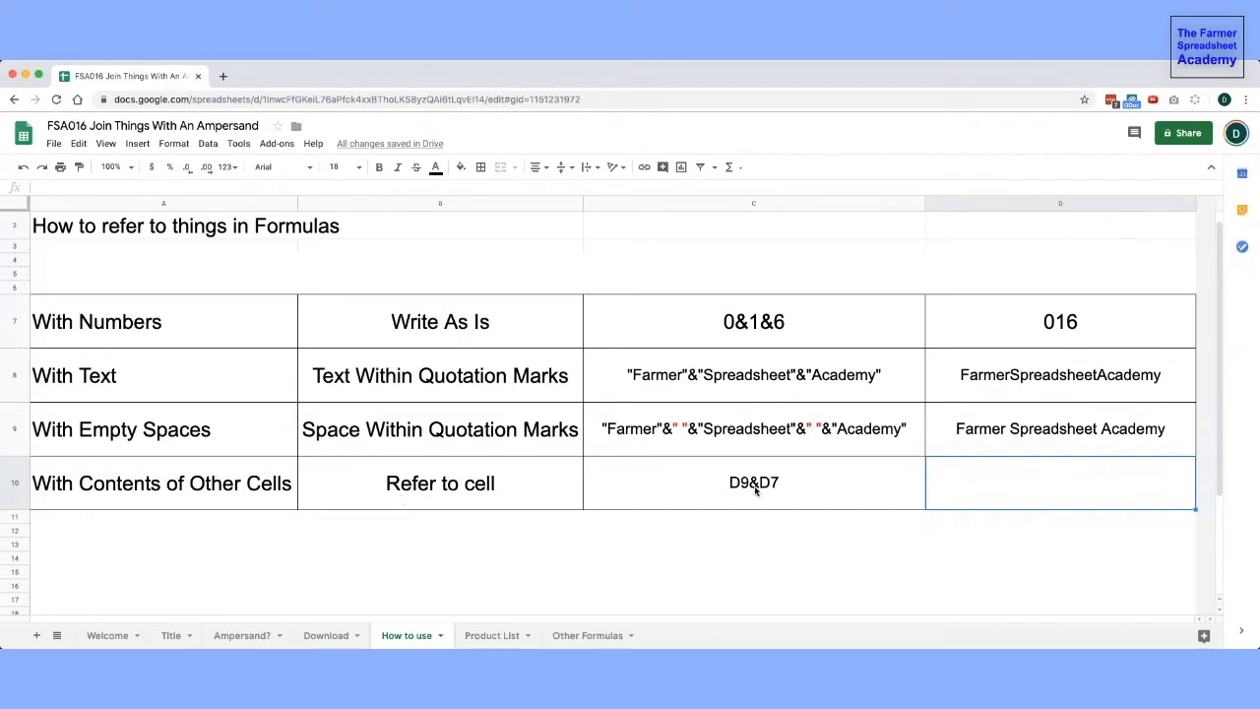
# - Enter the formula =D9&D7 in D10 to join the contents of two cells
pyautogui.click(1096, 427)
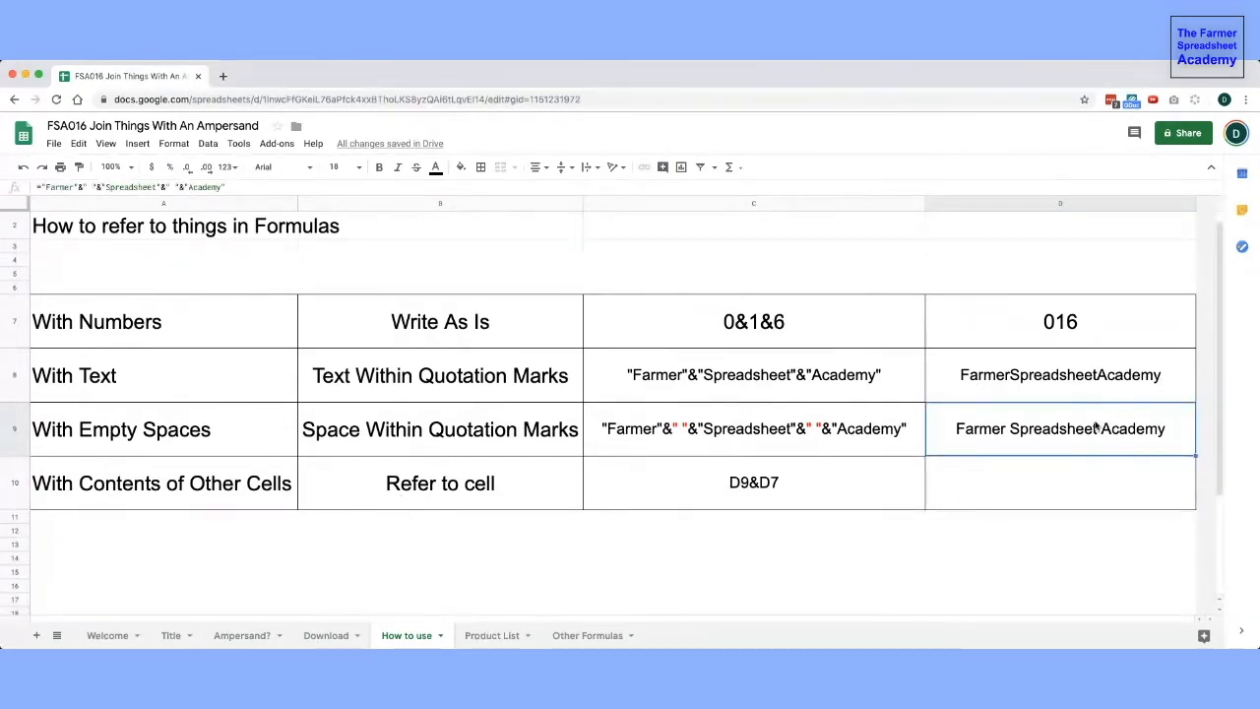
pyautogui.click(1080, 315)
pyautogui.click(1024, 486)
pyautogui.write('=D')
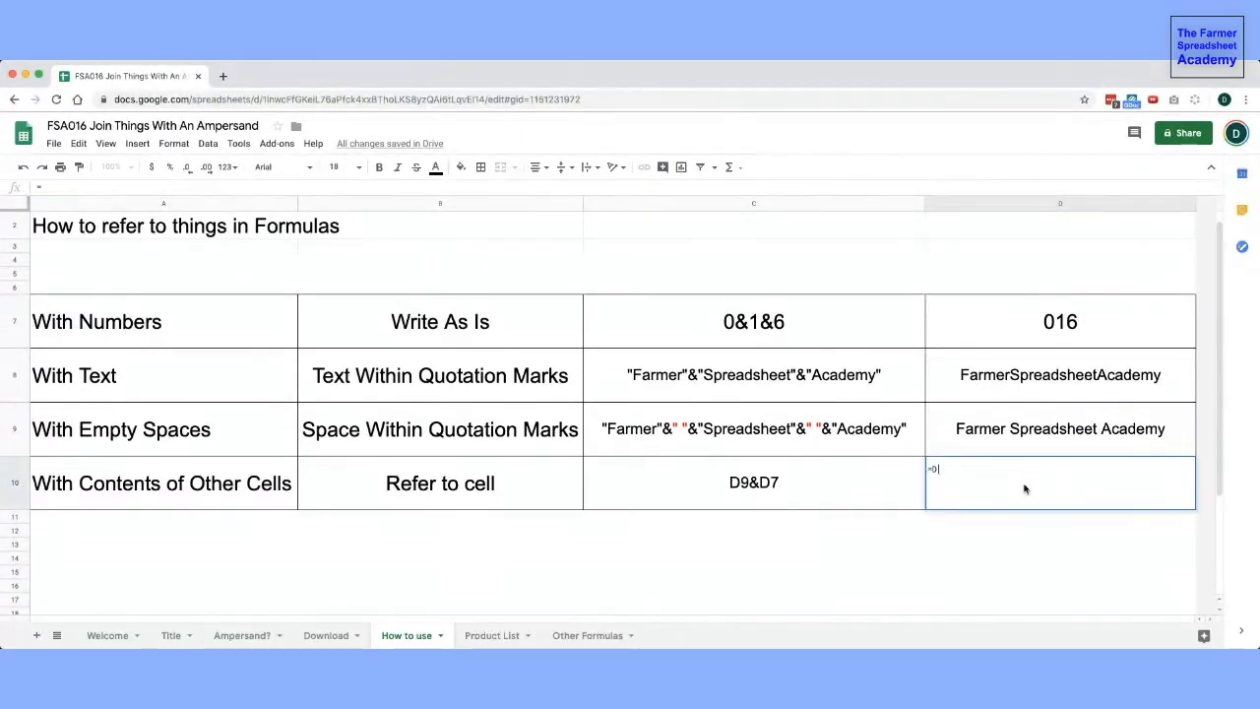
pyautogui.write('9&D')
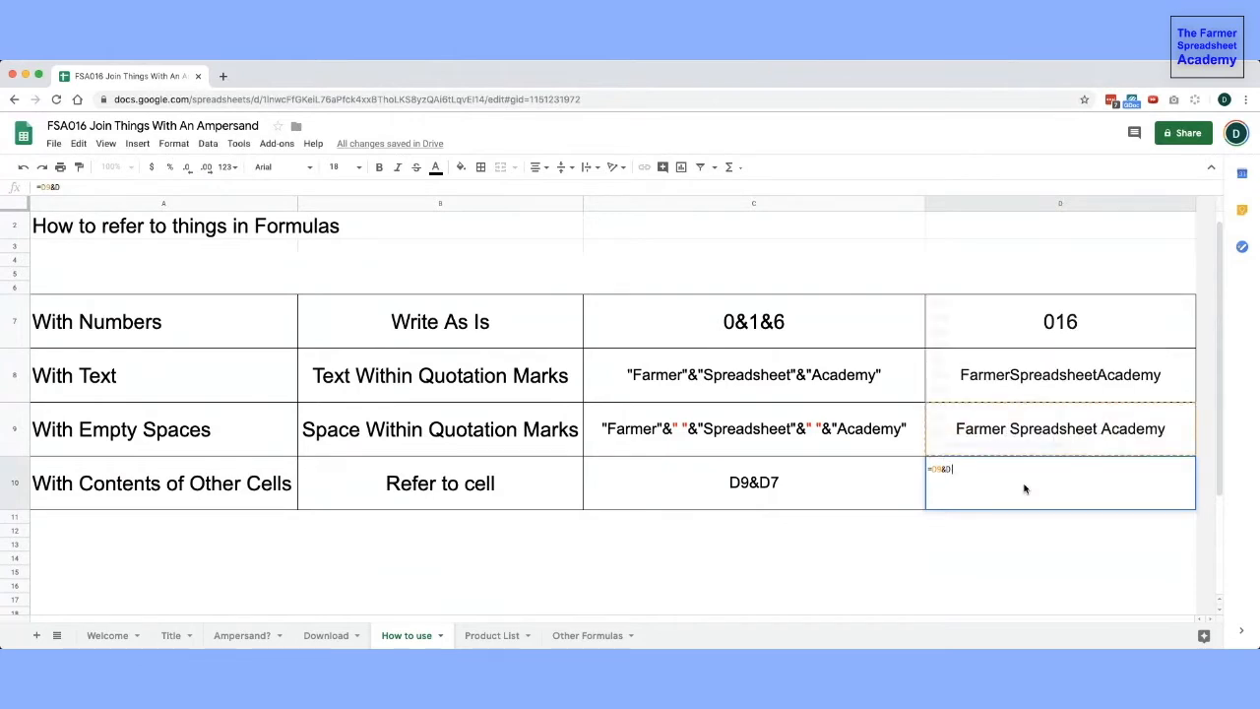
pyautogui.write('7')
pyautogui.press('Return')
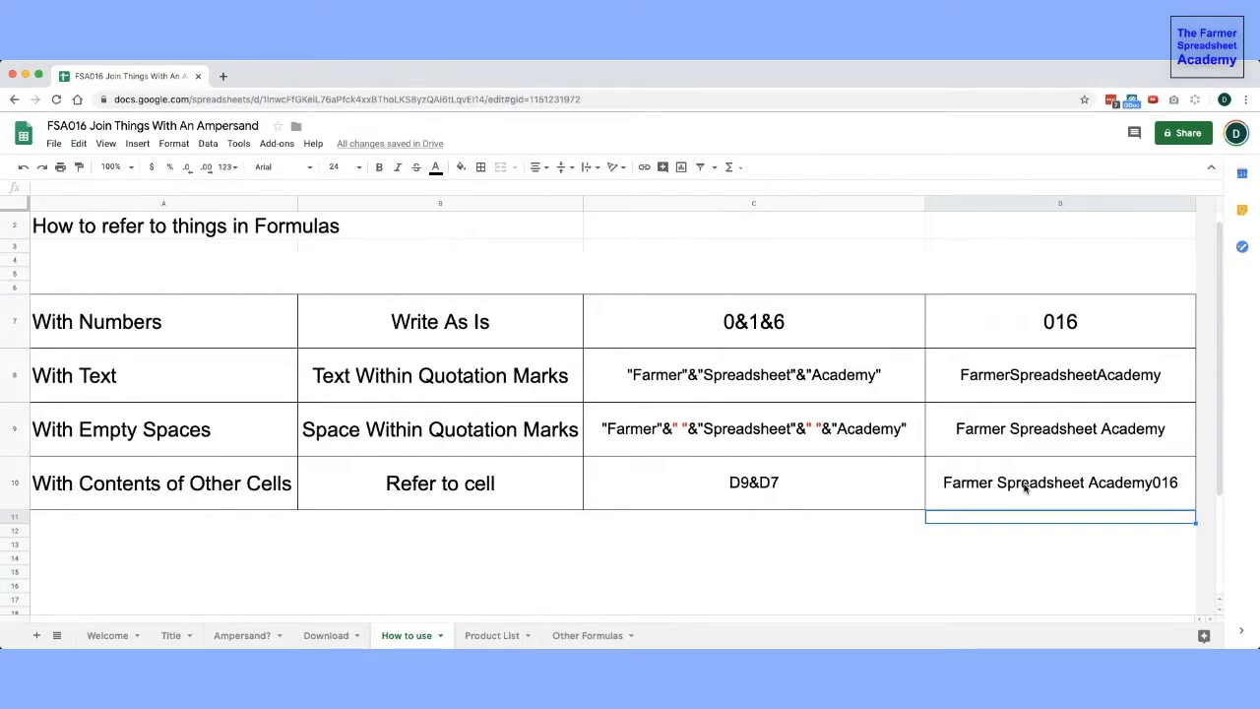
# - Edit D10's formula to =D9&" "&D7, adding a space between the two cell references
pyautogui.click(1117, 492)
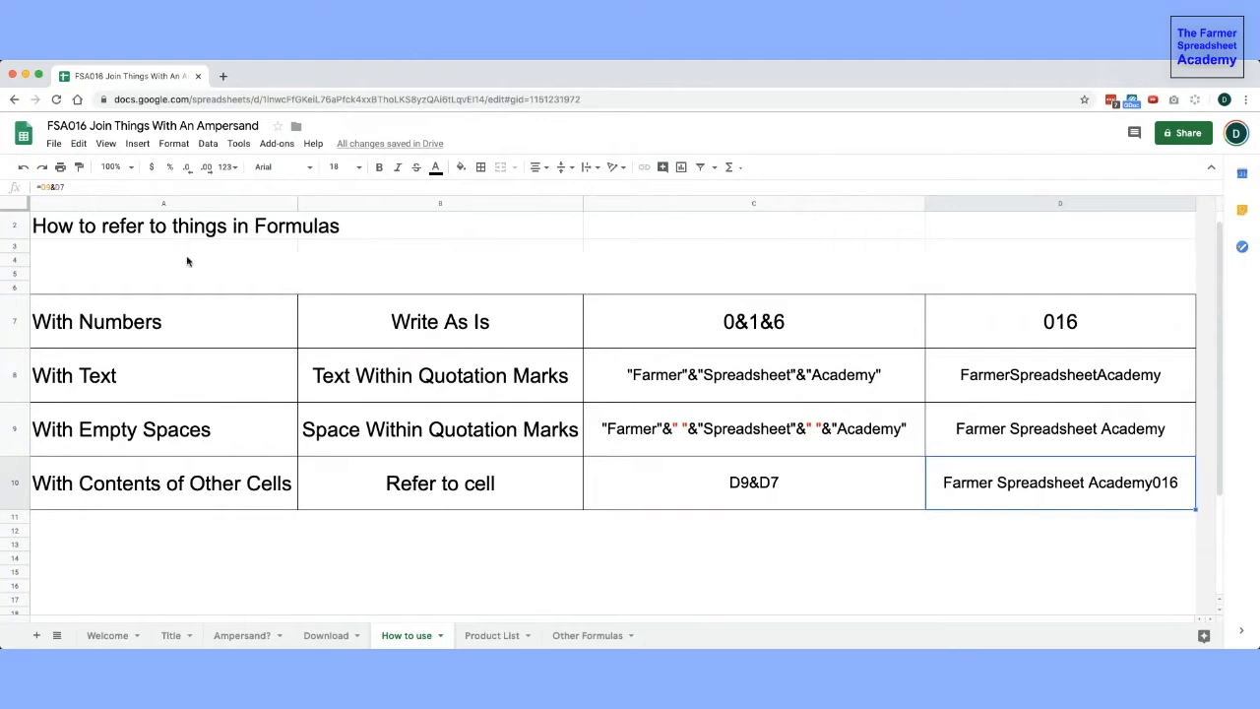
pyautogui.click(54, 186)
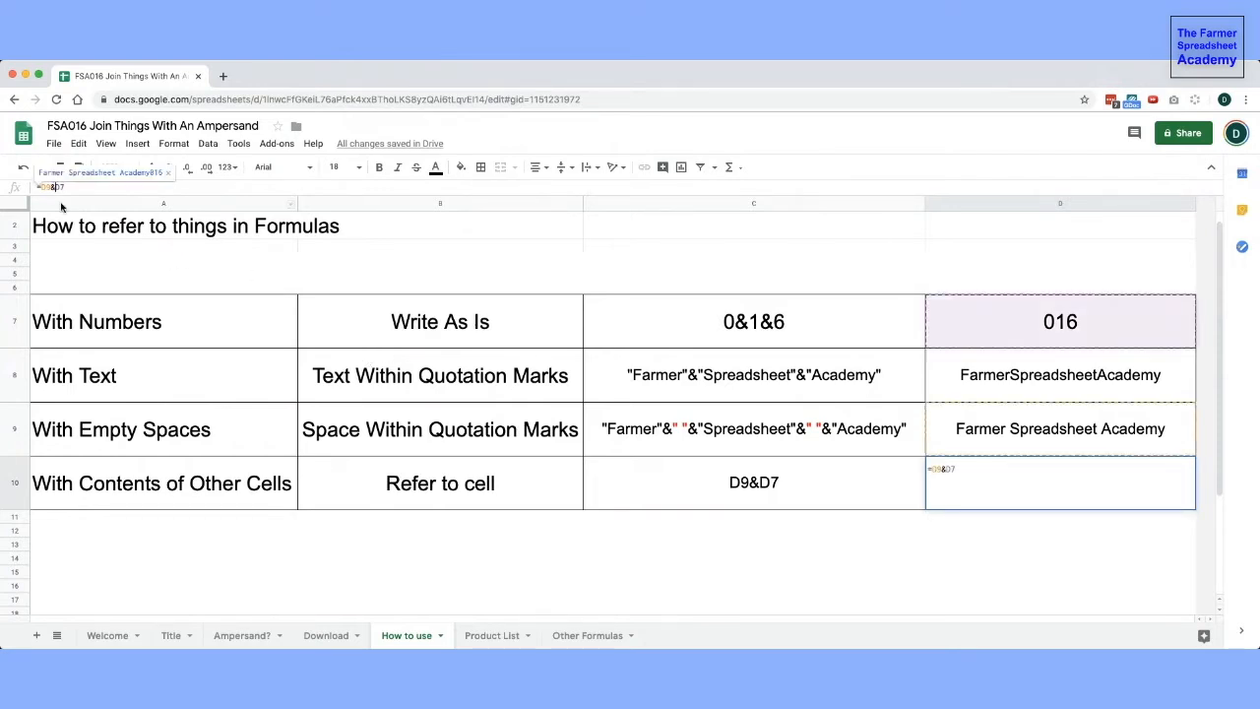
pyautogui.write('" ')
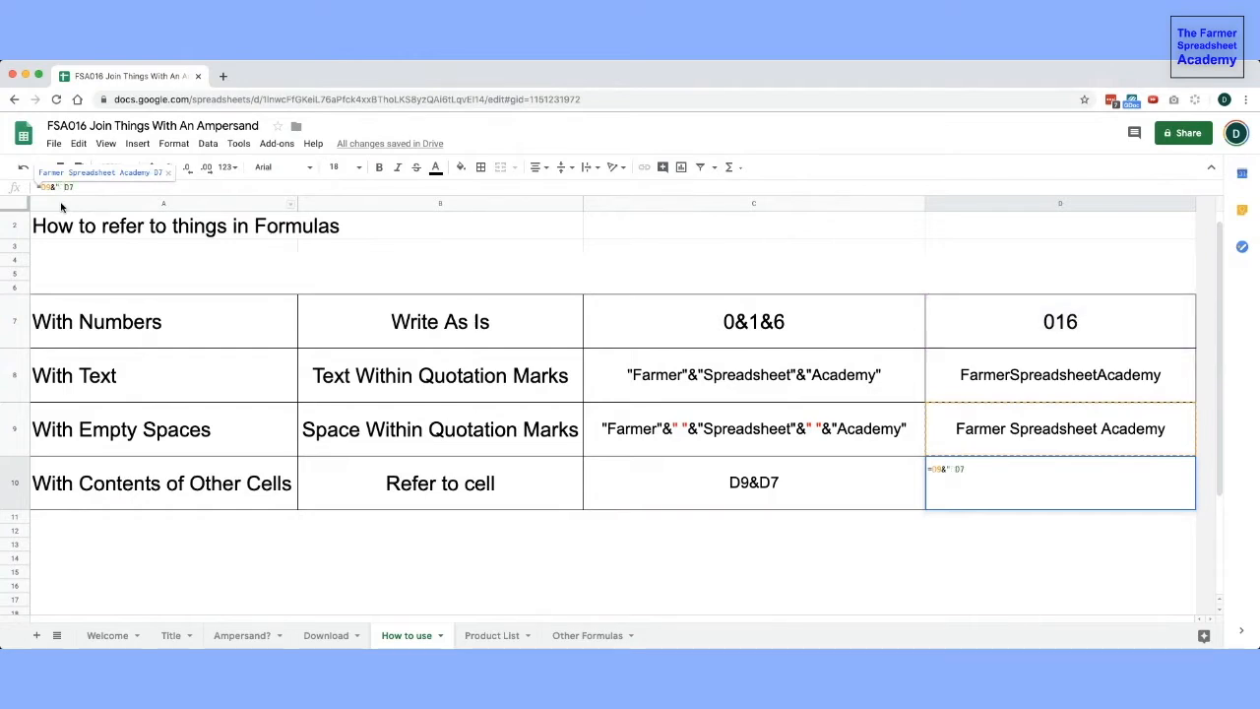
pyautogui.write('"&')
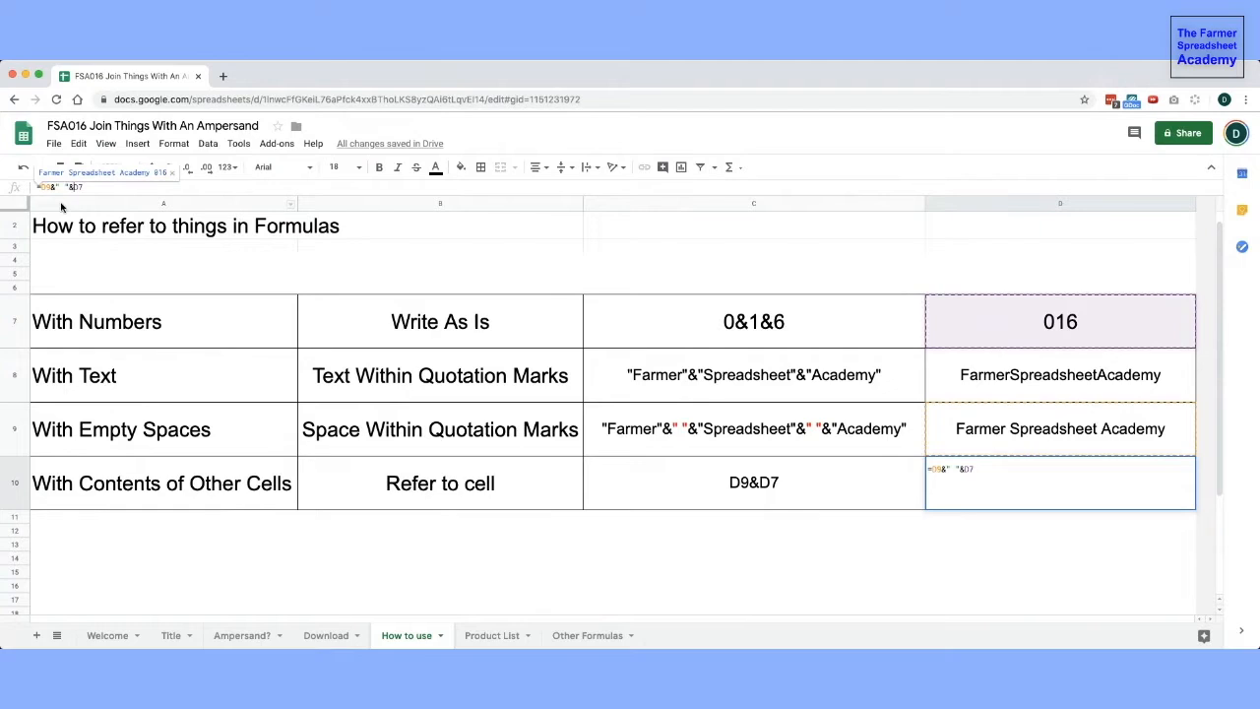
pyautogui.press('Return')
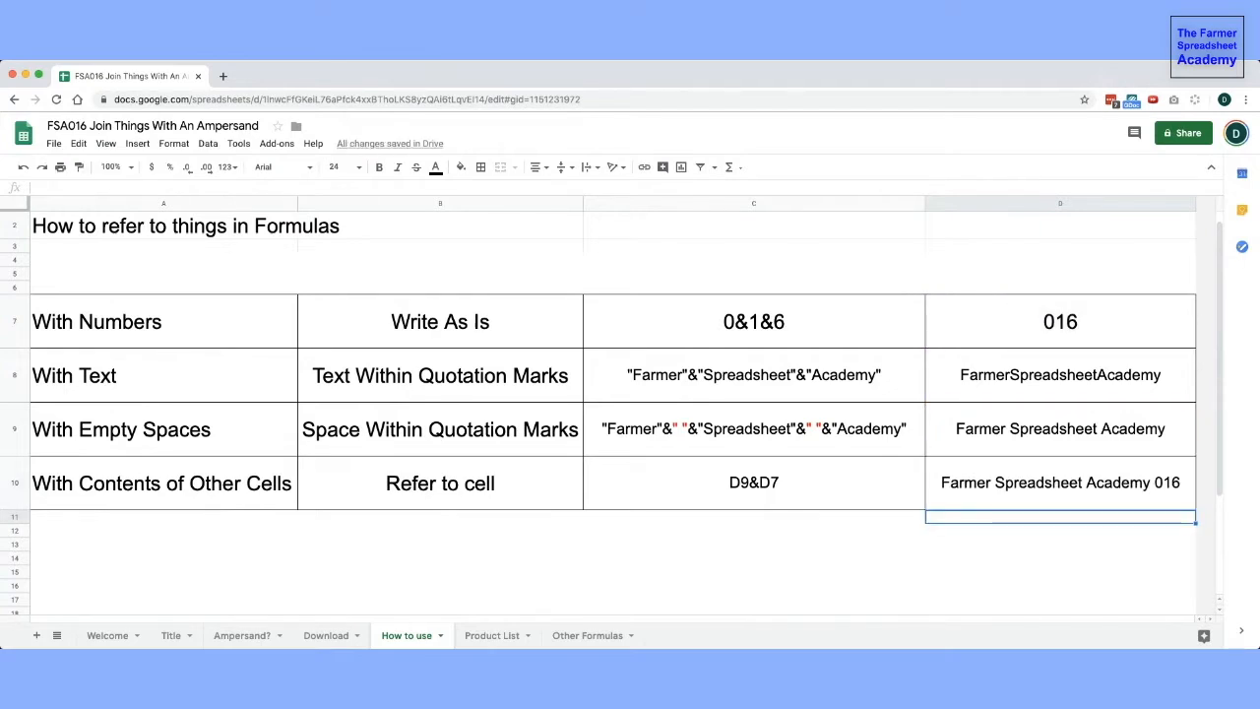
# - Switch to the Product List sheet and examine the Parent SKU, Format Code, Name and Weight columns
pyautogui.click(485, 638)
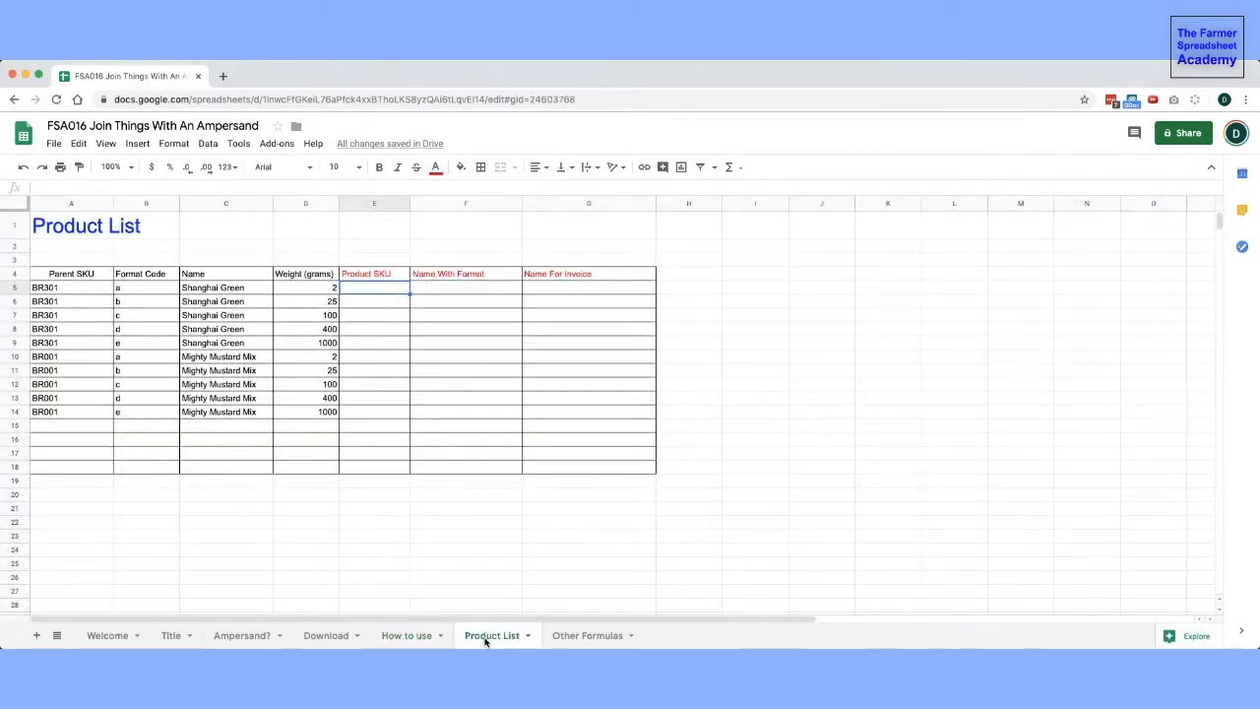
pyautogui.click(79, 278)
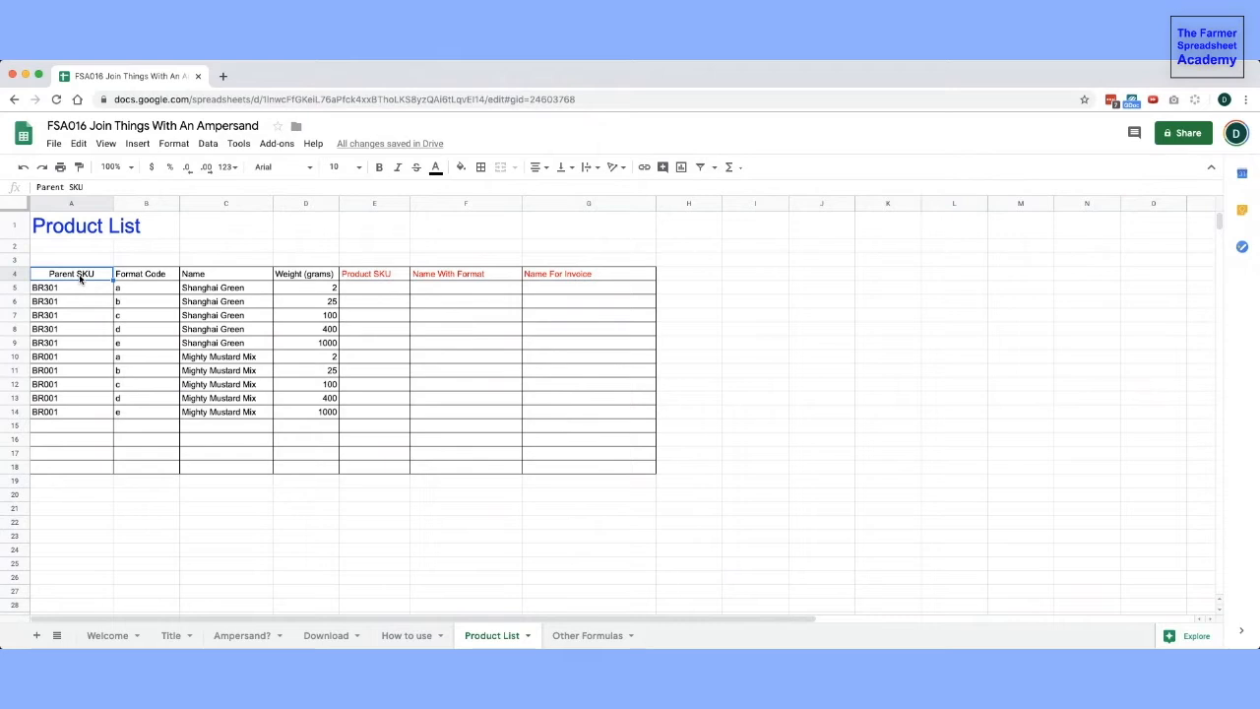
pyautogui.moveTo(73, 288); pyautogui.dragTo(72, 344)
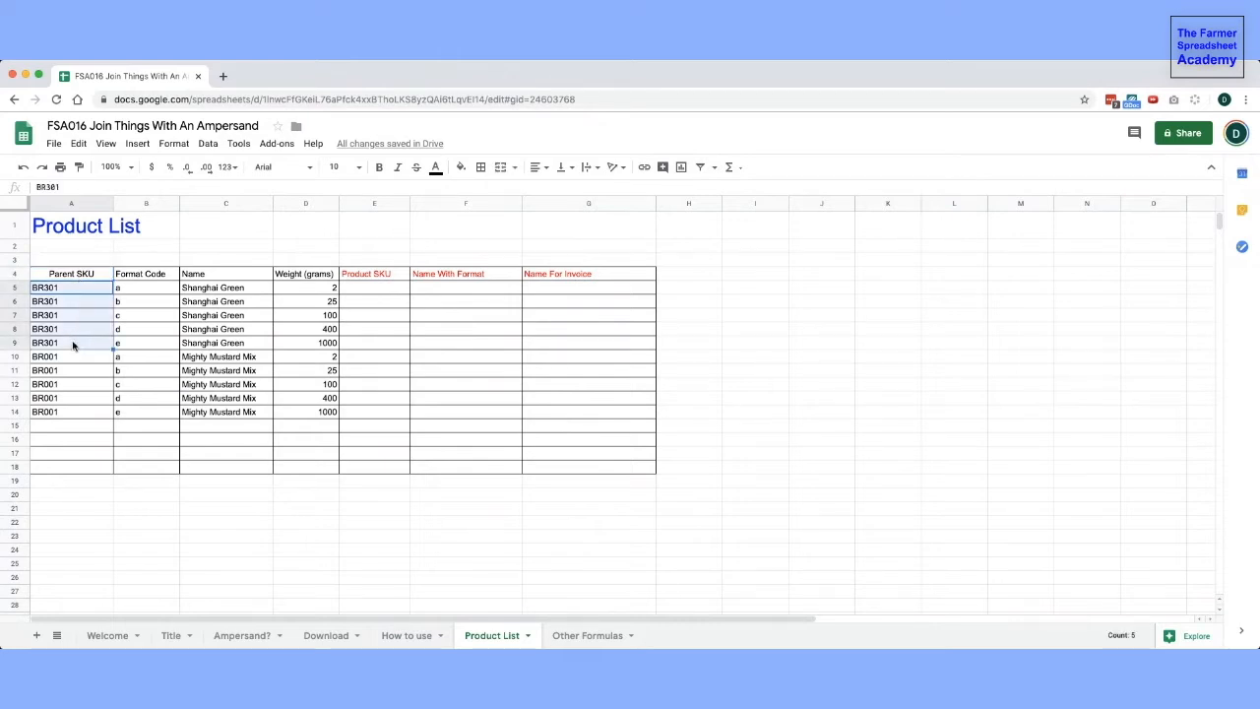
pyautogui.moveTo(136, 295); pyautogui.dragTo(134, 350)
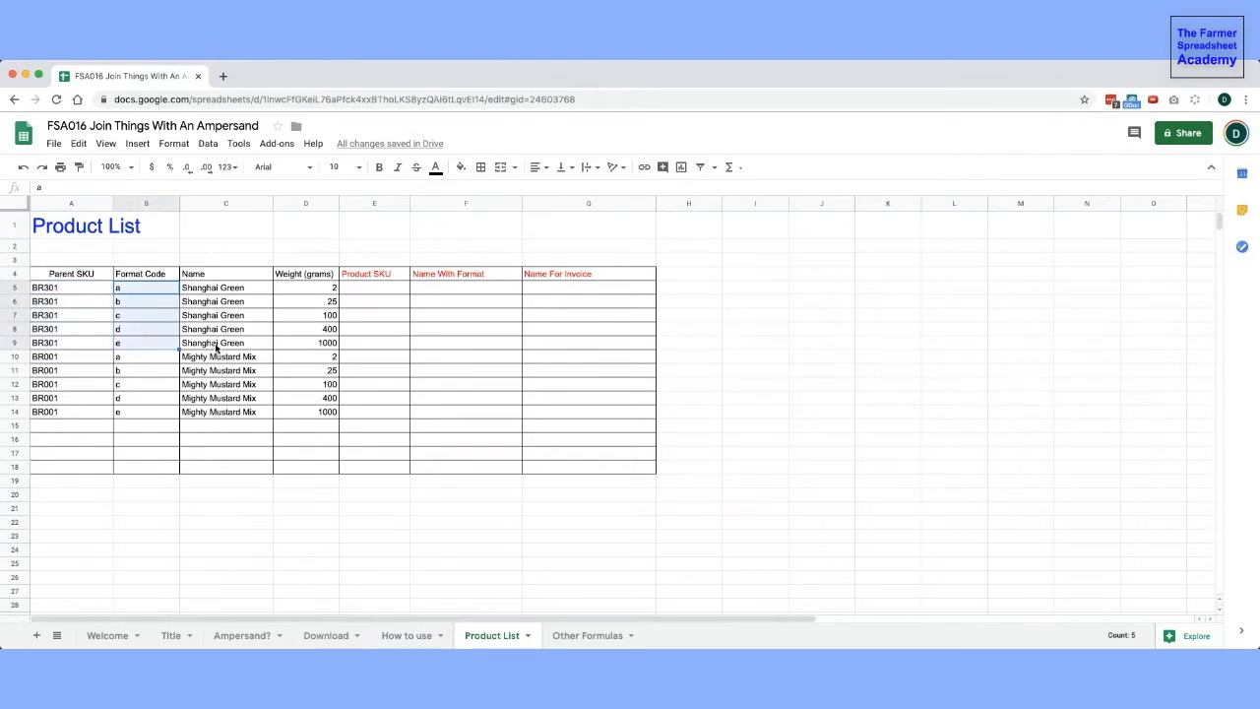
pyautogui.moveTo(213, 344); pyautogui.dragTo(213, 292)
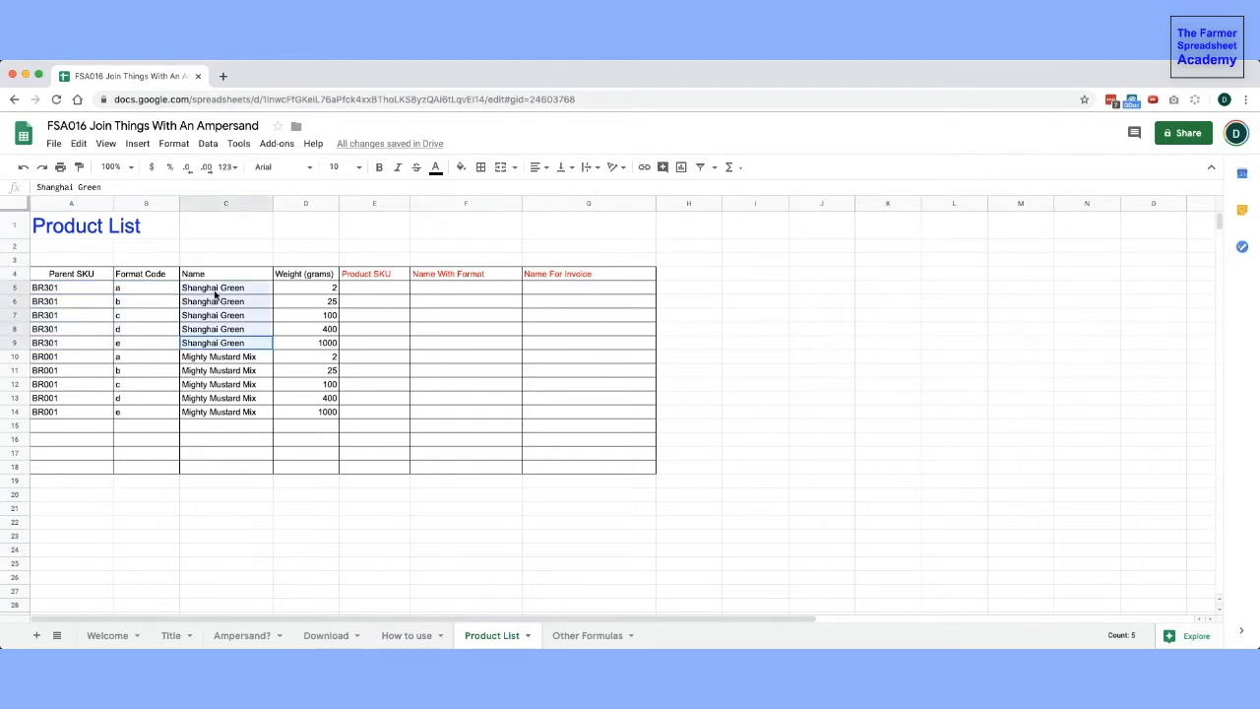
pyautogui.click(138, 294)
pyautogui.click(329, 286)
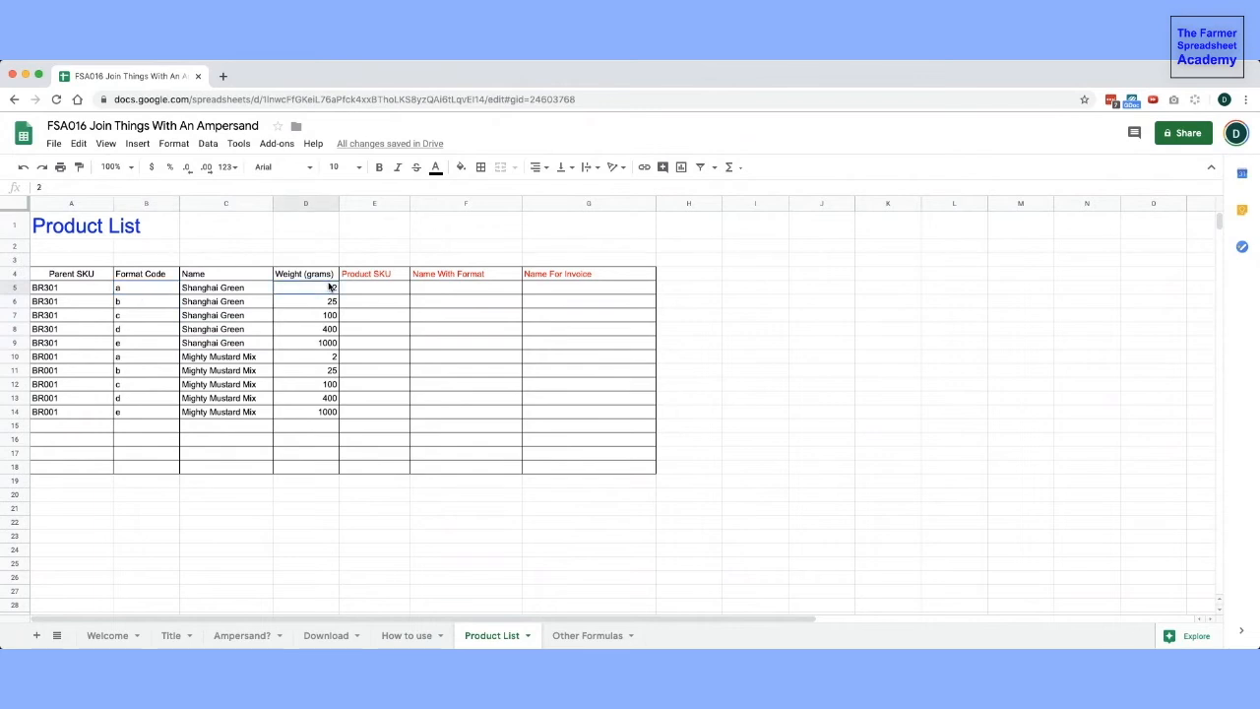
pyautogui.click(145, 305)
pyautogui.click(302, 303)
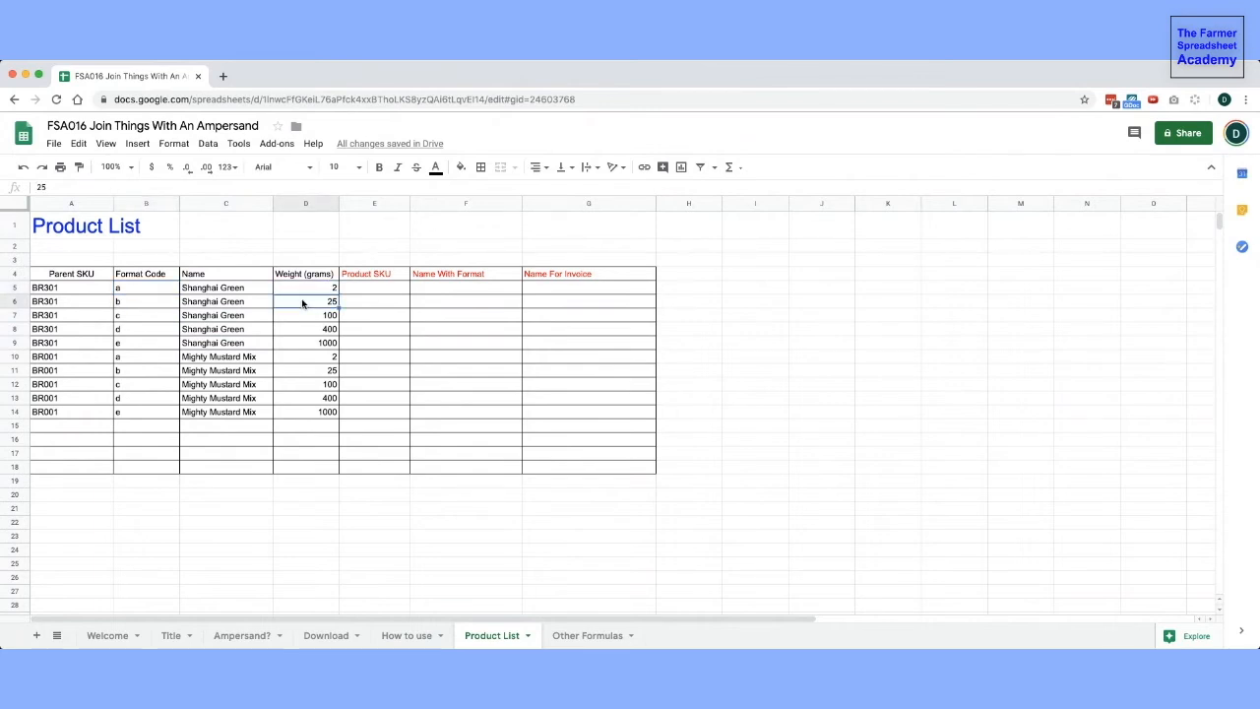
pyautogui.click(136, 316)
pyautogui.click(317, 315)
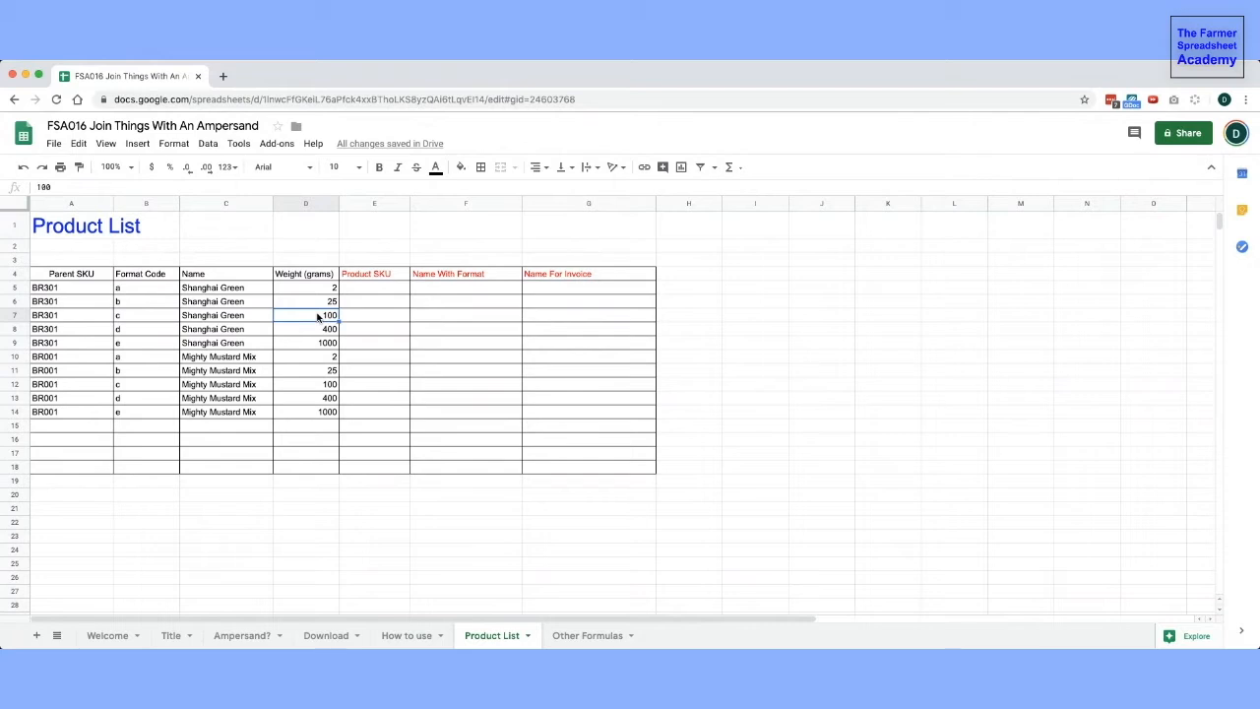
pyautogui.moveTo(76, 359); pyautogui.dragTo(75, 411)
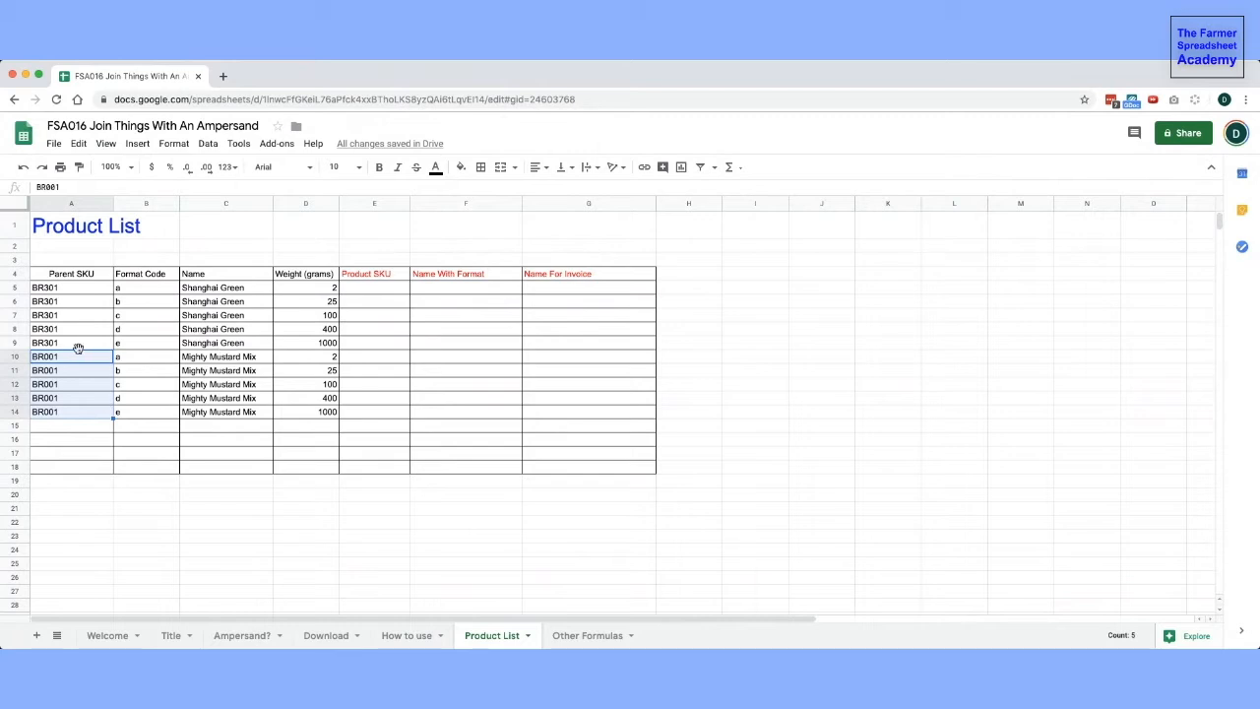
pyautogui.click(73, 290)
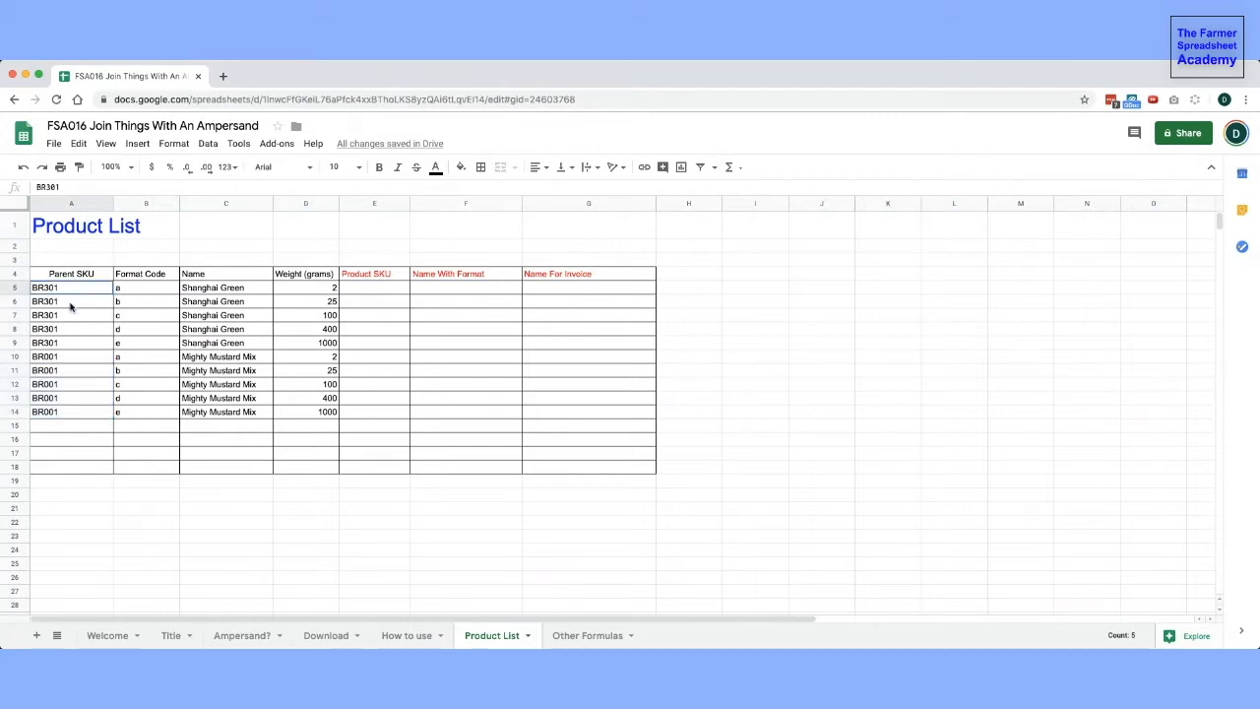
pyautogui.moveTo(70, 307); pyautogui.dragTo(68, 342)
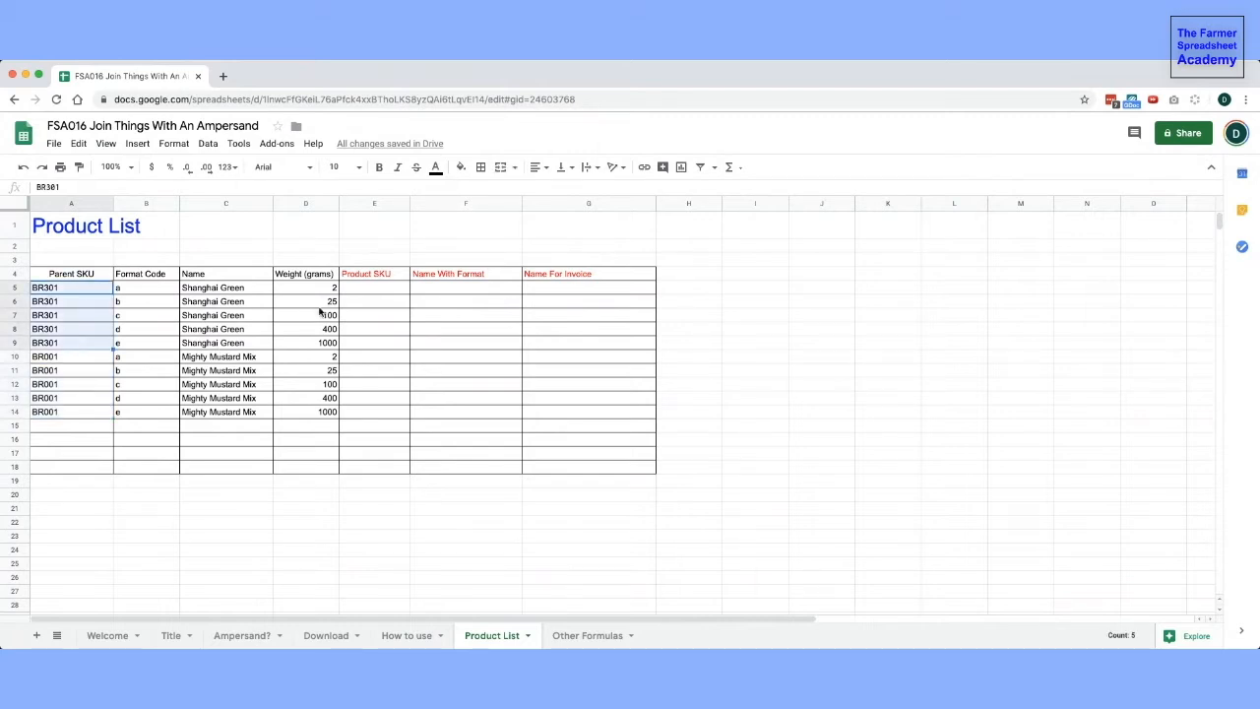
# - Enter the formula =A5&"-"&B5 in the first Product SKU cell, E5
pyautogui.click(366, 292)
pyautogui.write('=')
pyautogui.click(66, 288)
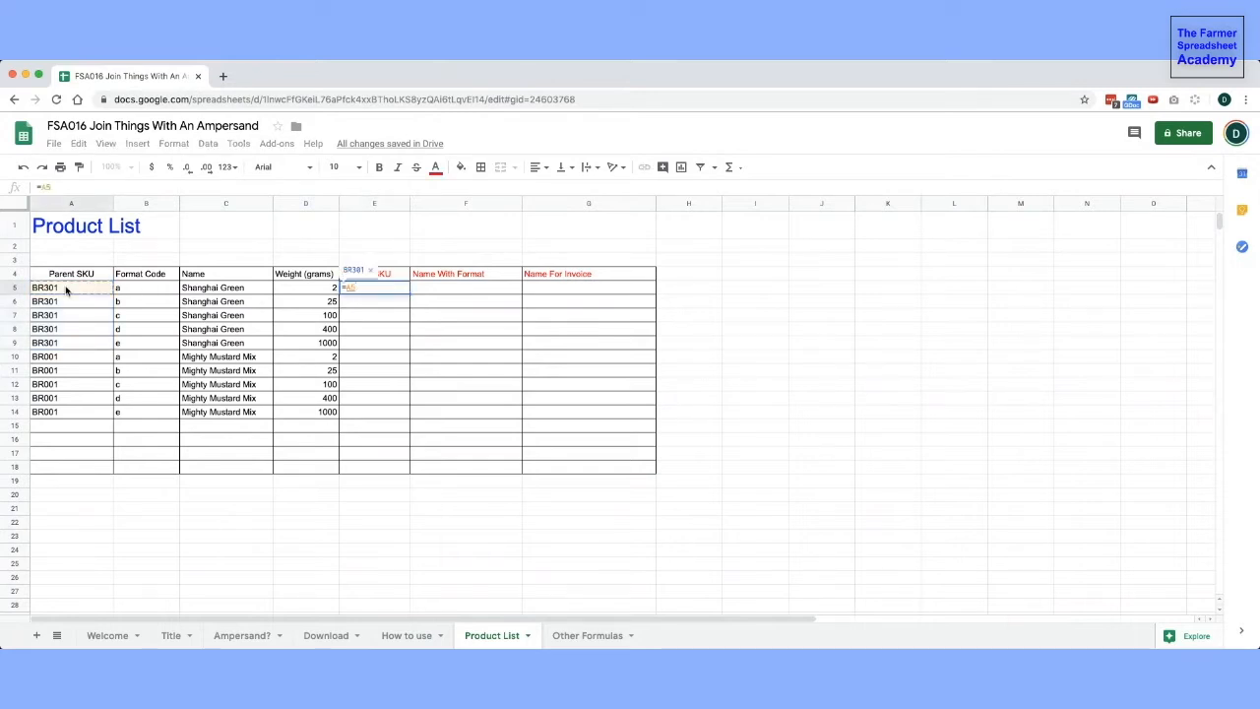
pyautogui.write('&"-"')
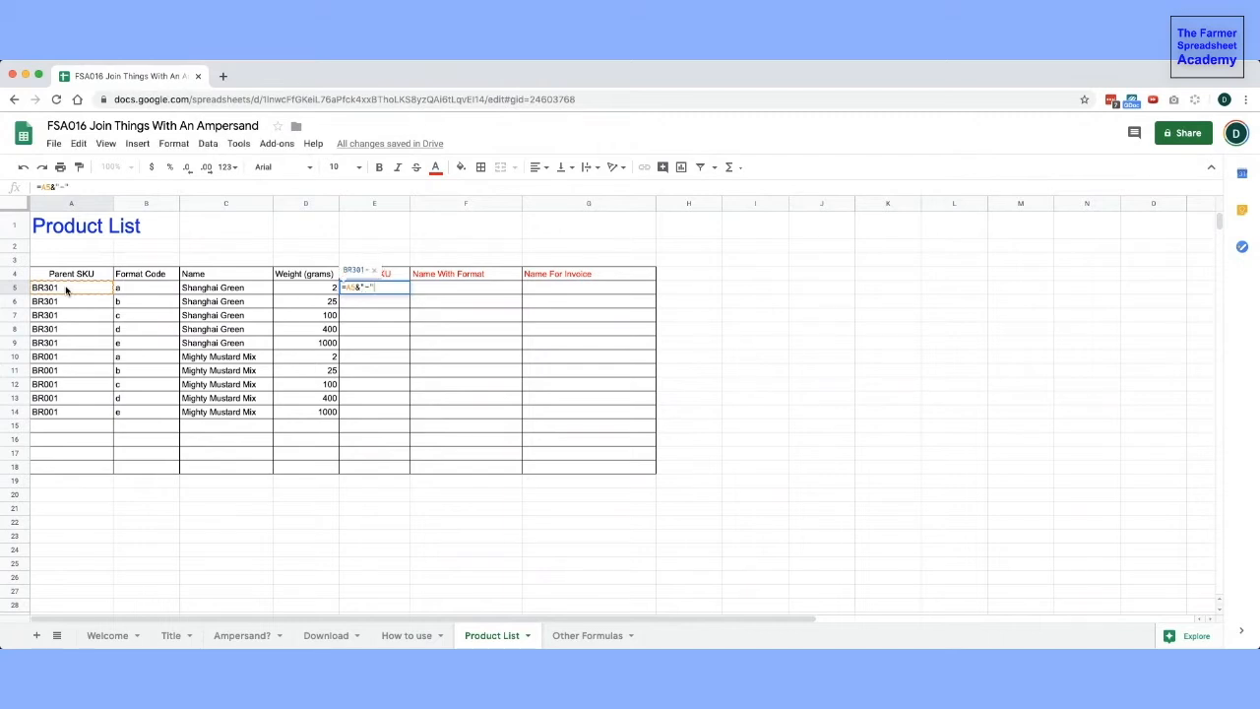
pyautogui.write('&')
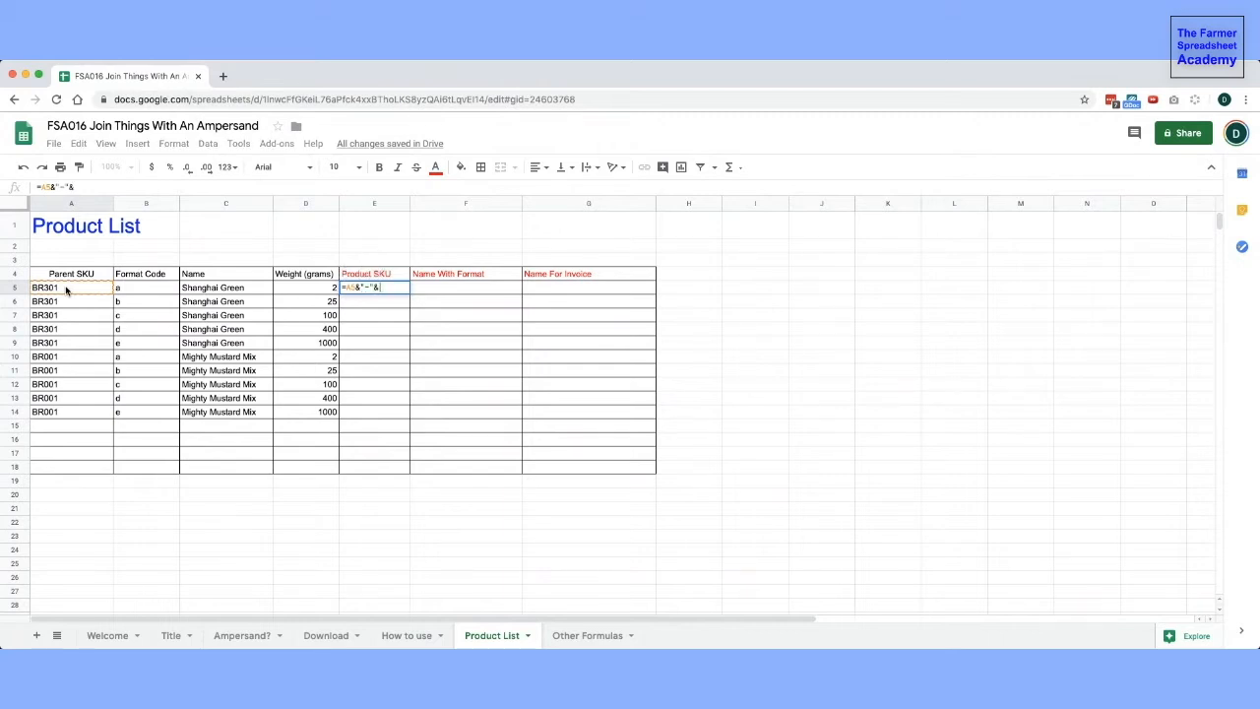
pyautogui.click(131, 288)
pyautogui.press('Return')
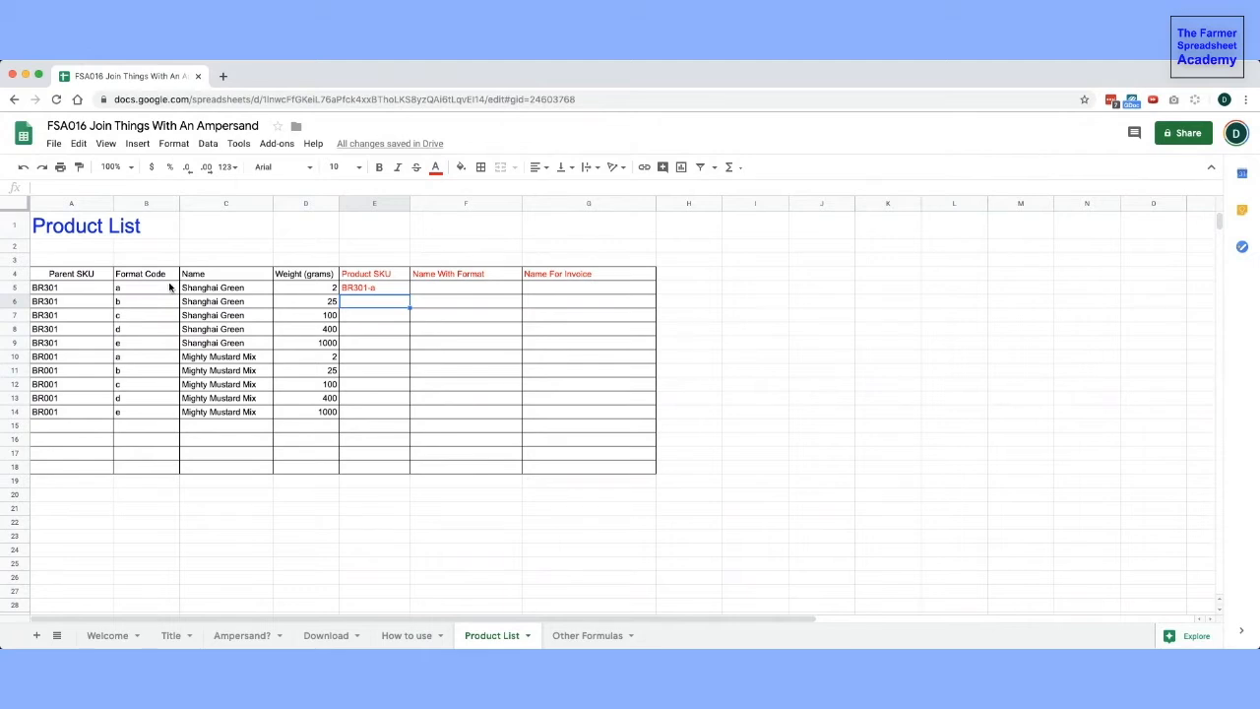
# - Enter the formula =C5&" "&D5&"g" in F5 to build the name with format from the product name and weight
pyautogui.click(447, 289)
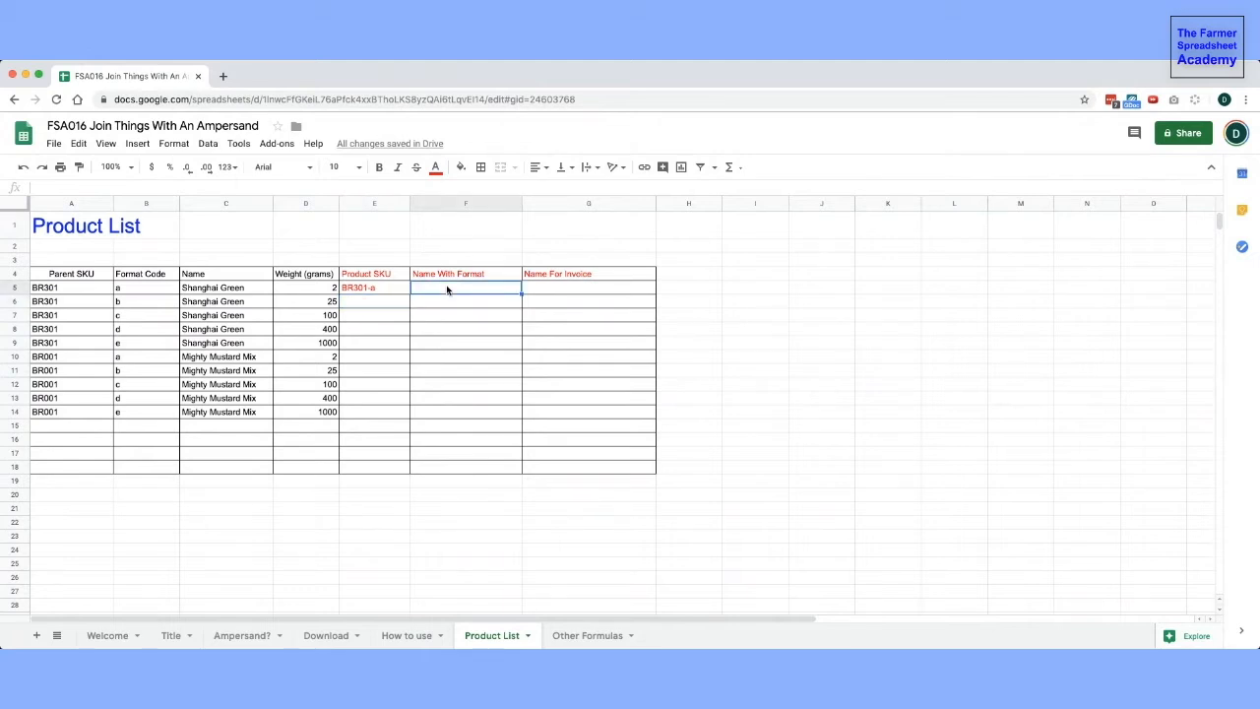
pyautogui.write('=')
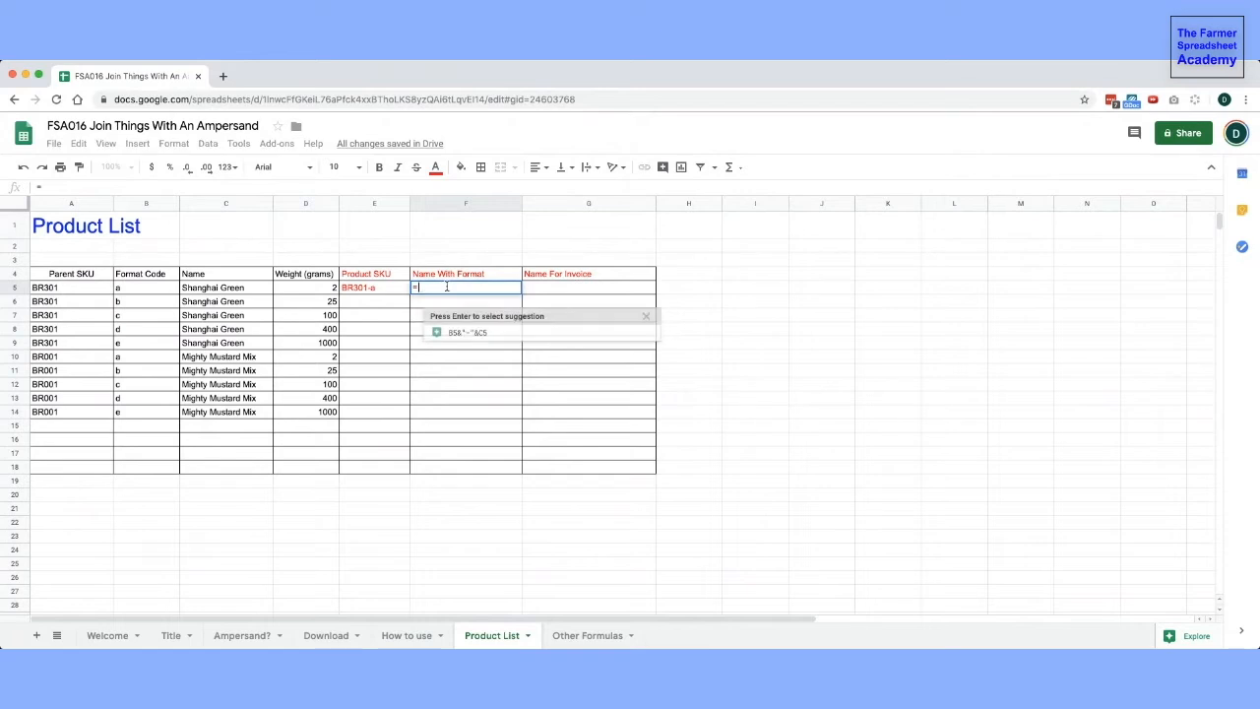
pyautogui.click(207, 289)
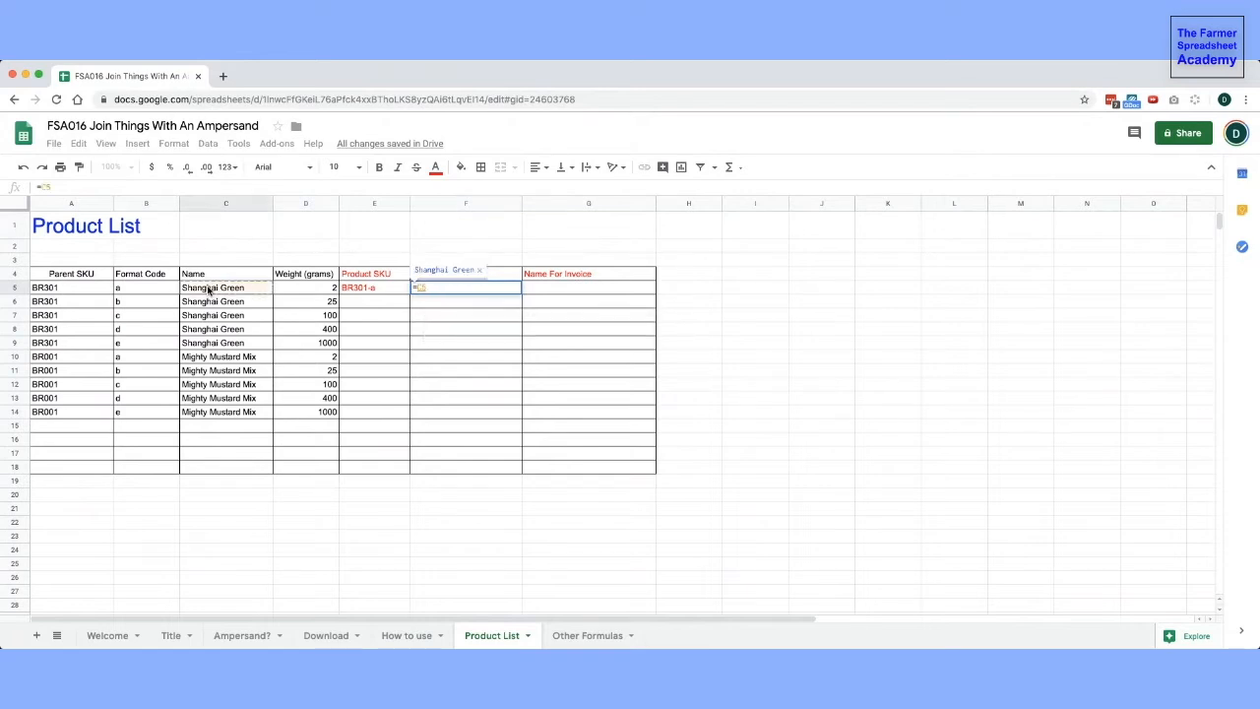
pyautogui.write('&')
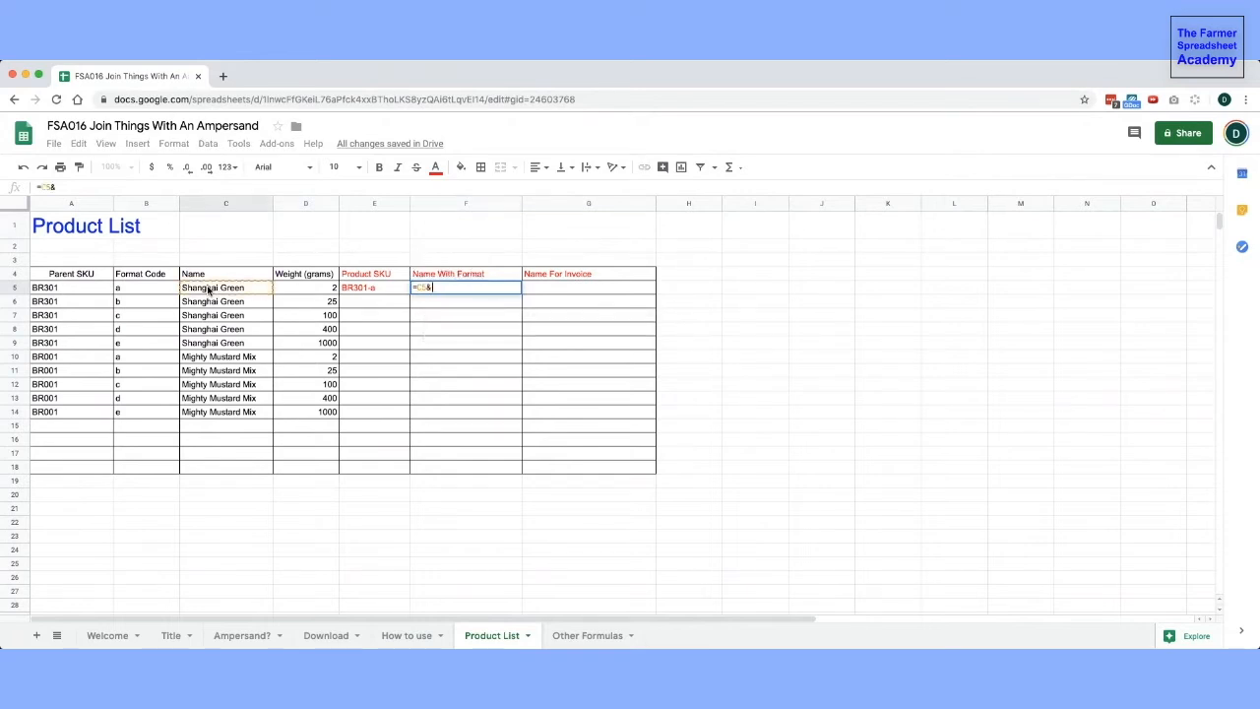
pyautogui.write('"')
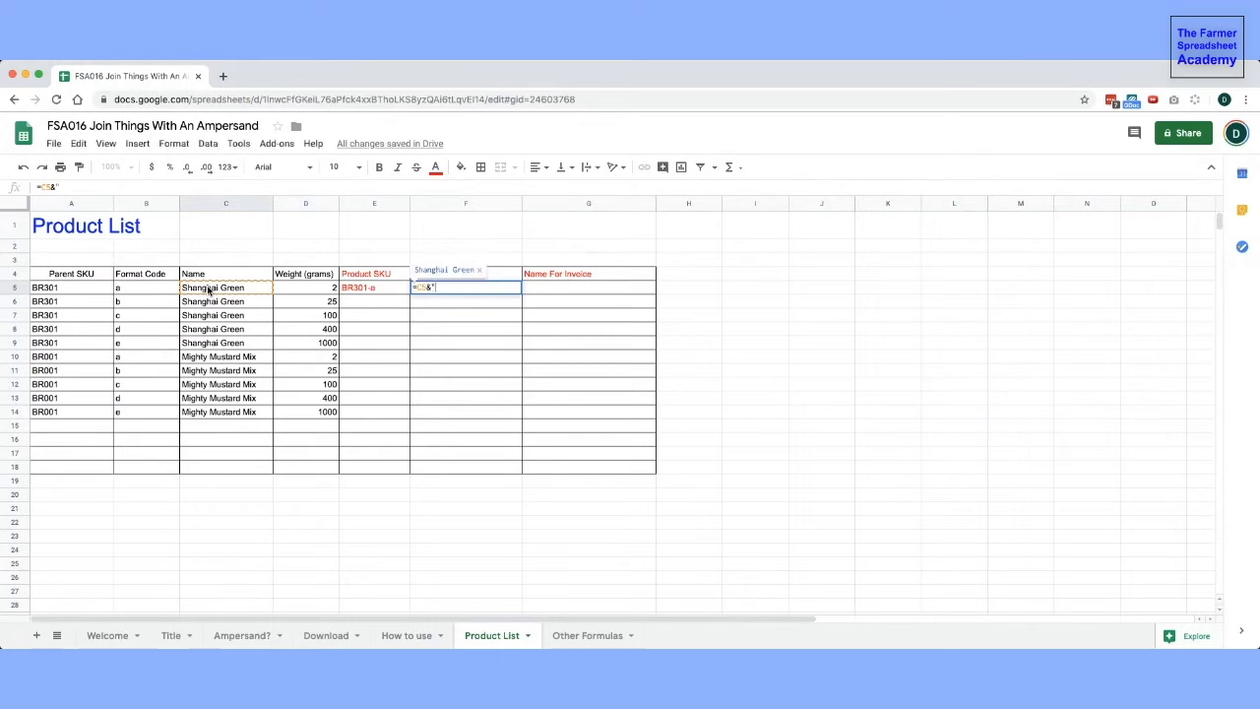
pyautogui.write(' "&')
pyautogui.click(294, 289)
pyautogui.write('&')
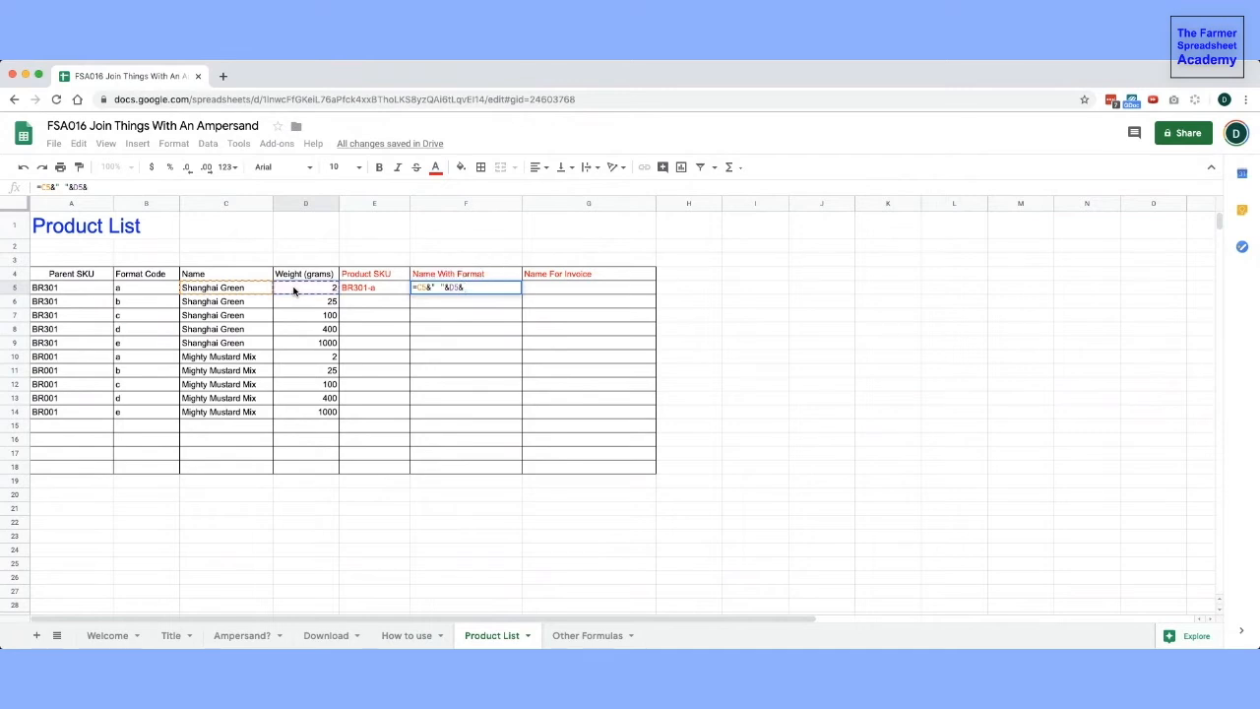
pyautogui.write('"g')
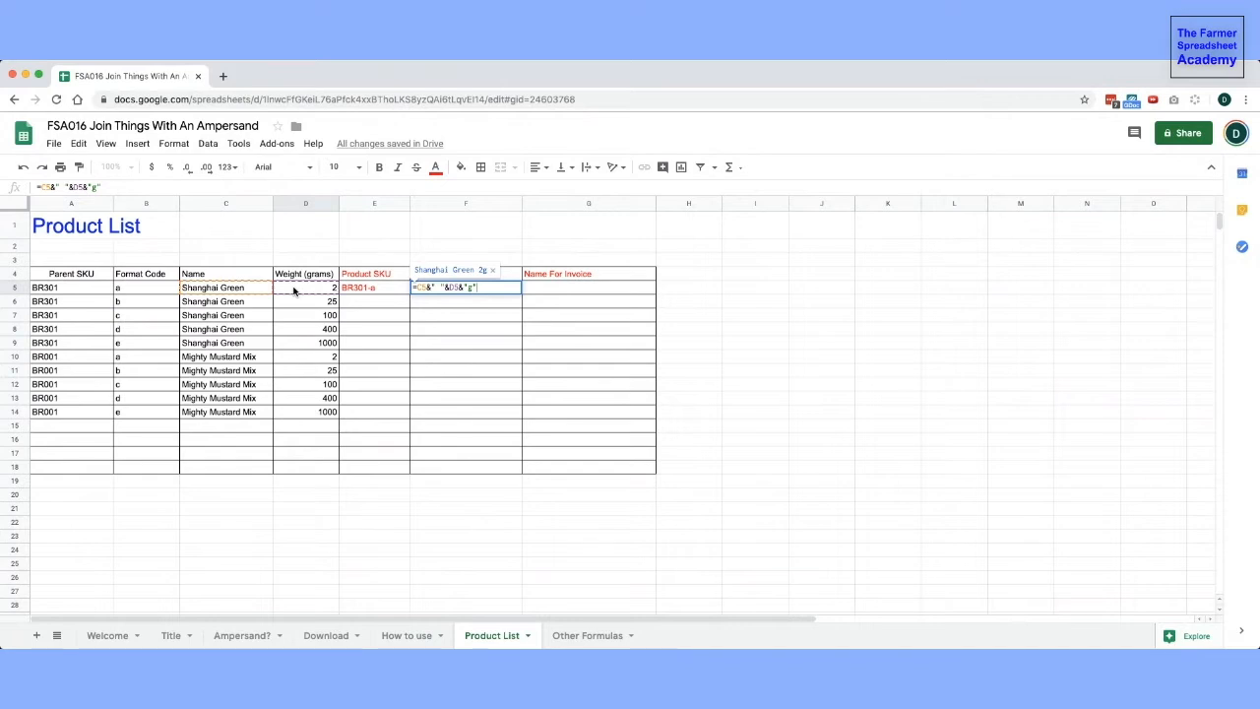
pyautogui.press('Return')
pyautogui.press('Up')
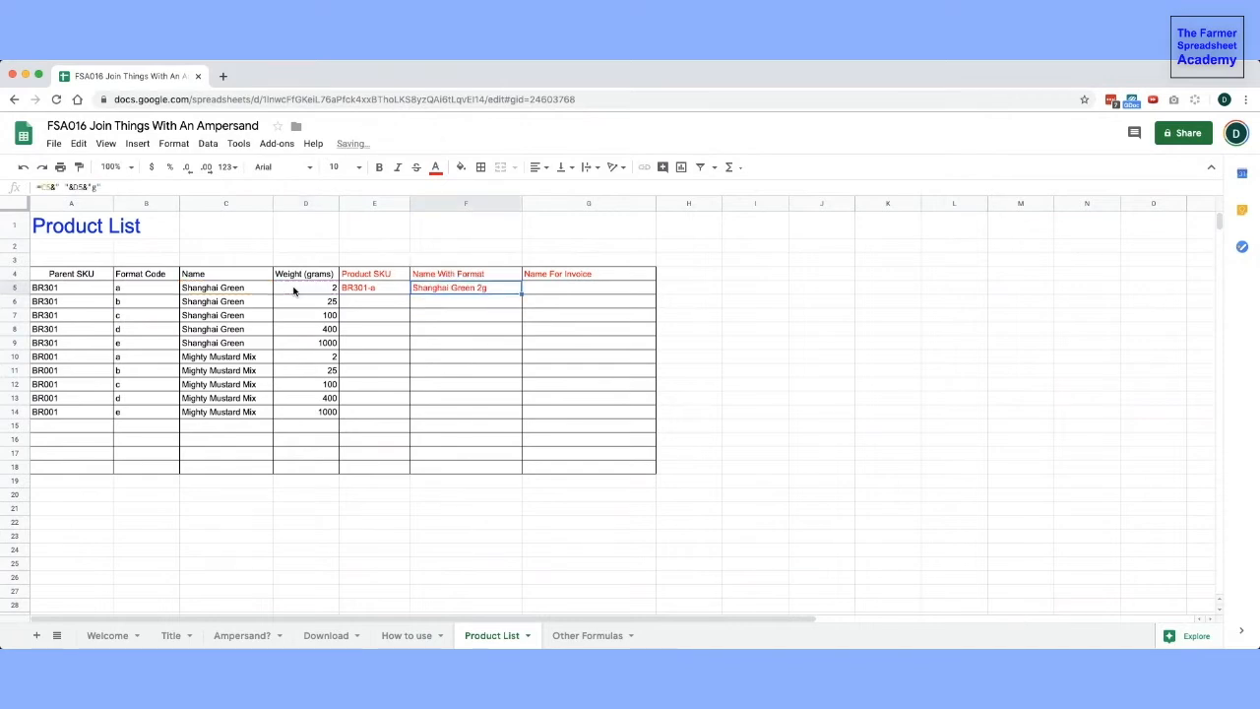
# - Enter the formula =E5&" "&F5 in G5 to join the Product SKU and the name with format for the invoice
pyautogui.press('Right')
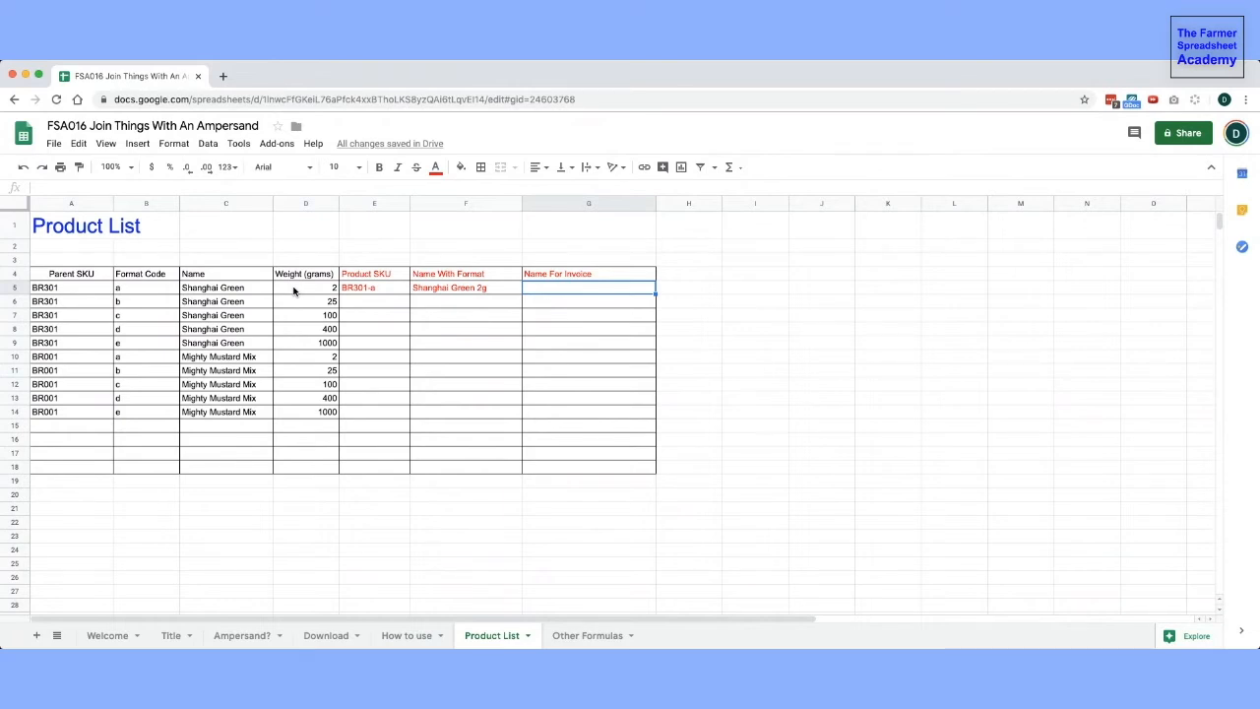
pyautogui.write('=')
pyautogui.click(361, 287)
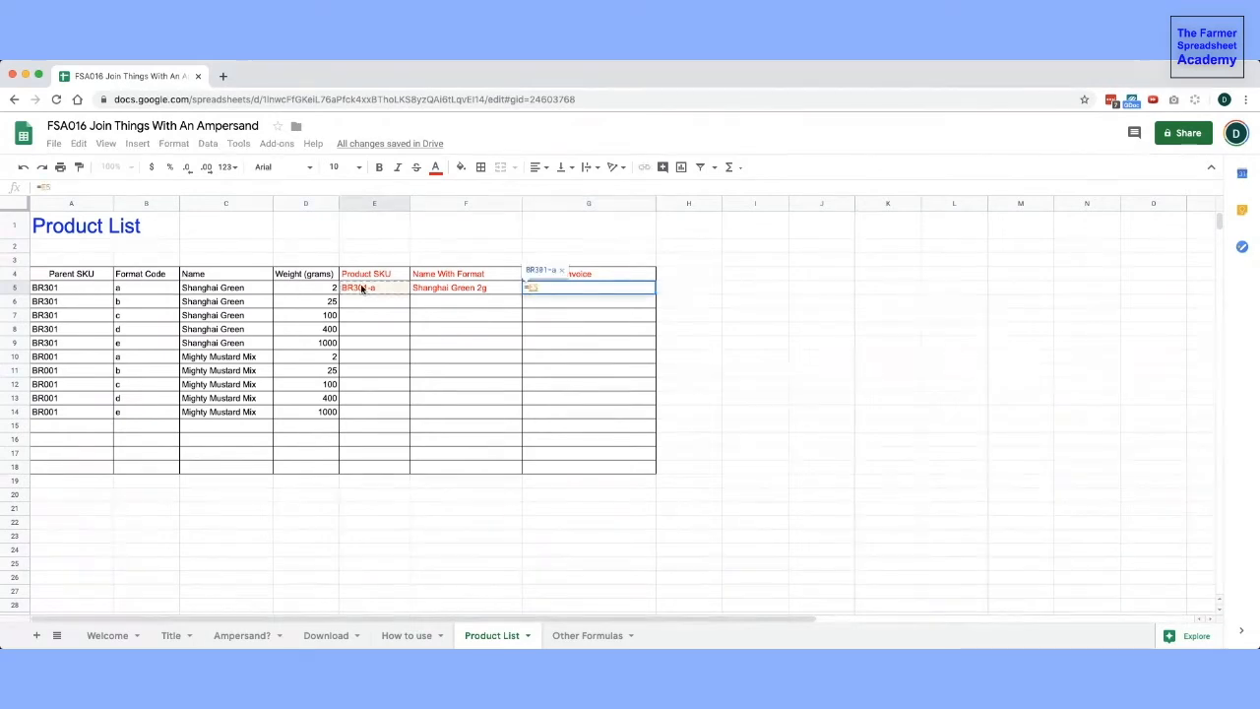
pyautogui.write('&"')
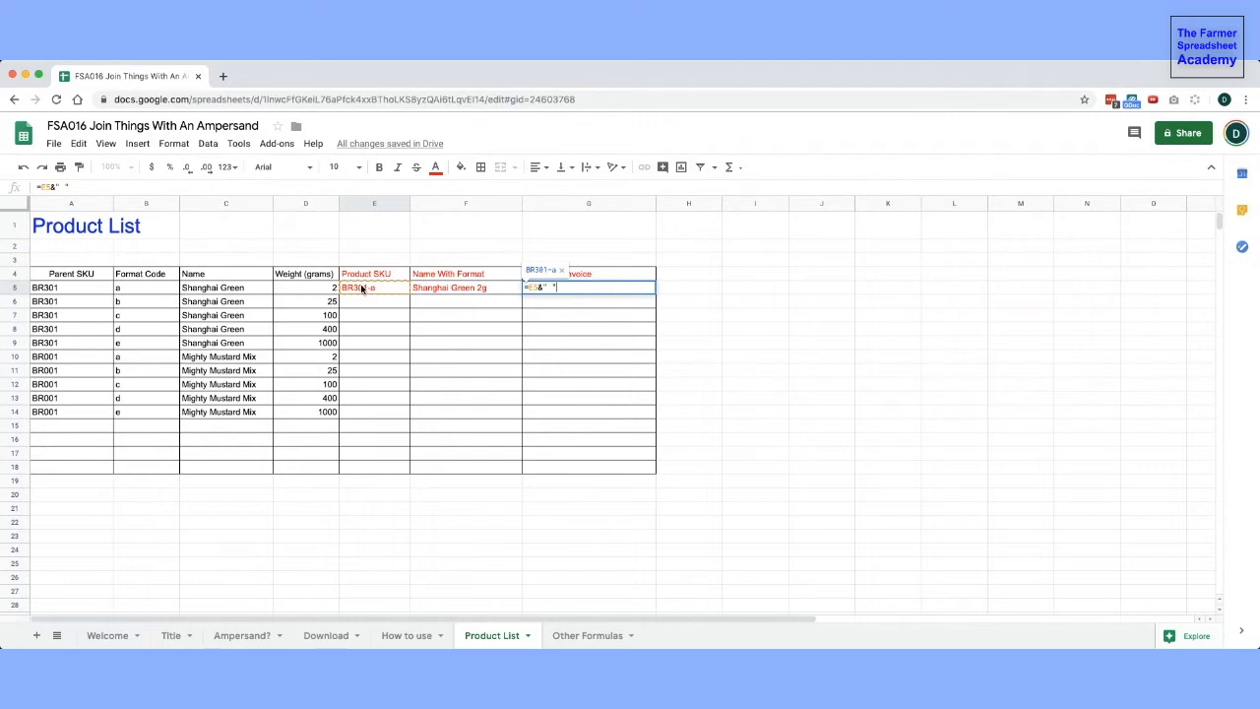
pyautogui.write(' "&')
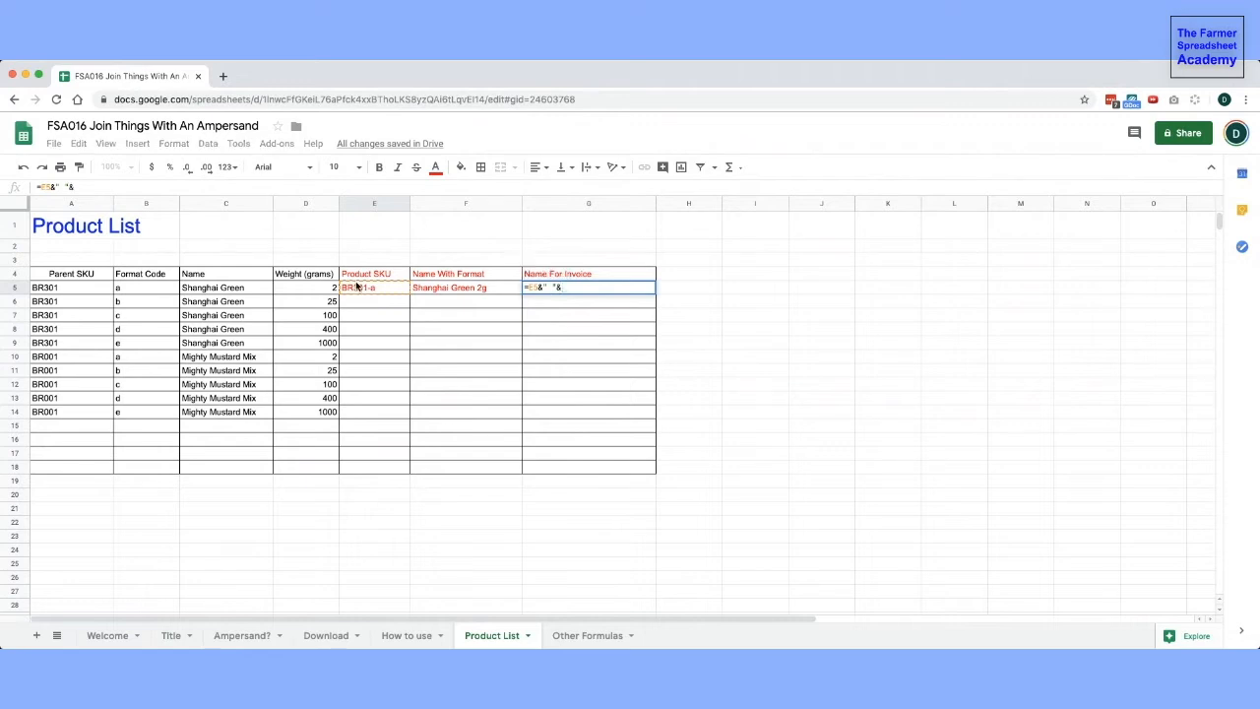
pyautogui.click(447, 288)
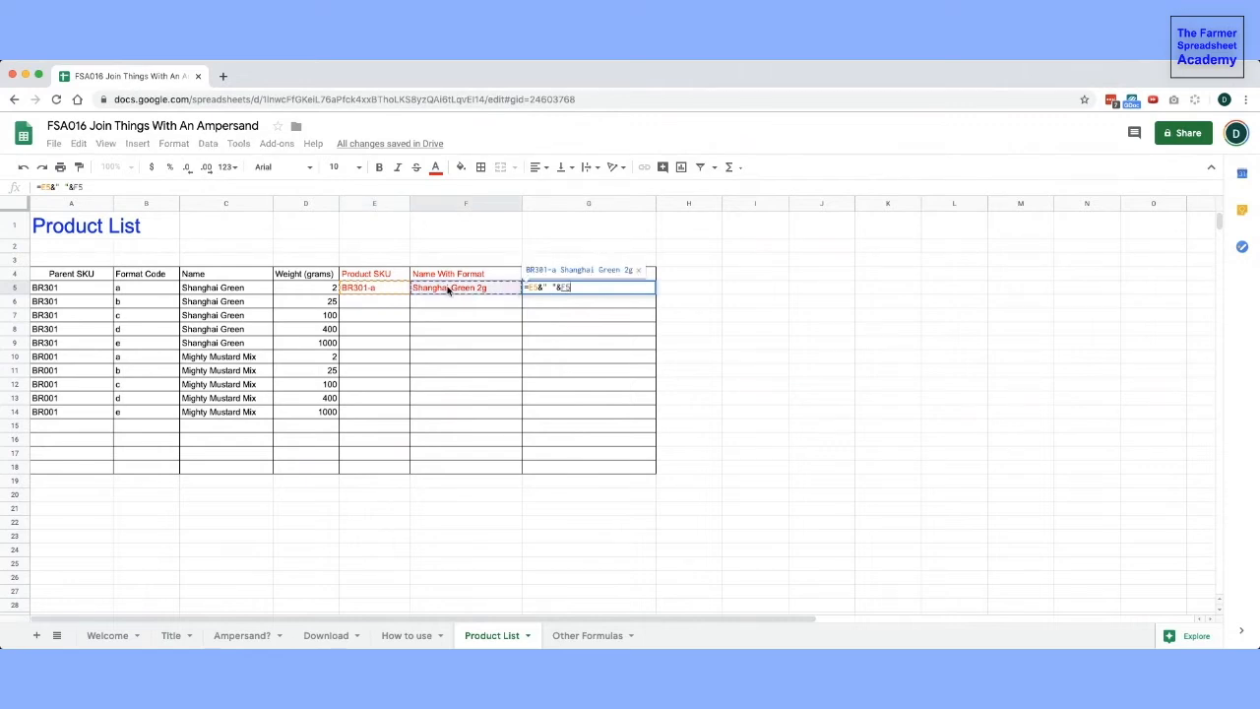
pyautogui.press('Return')
pyautogui.press('Up')
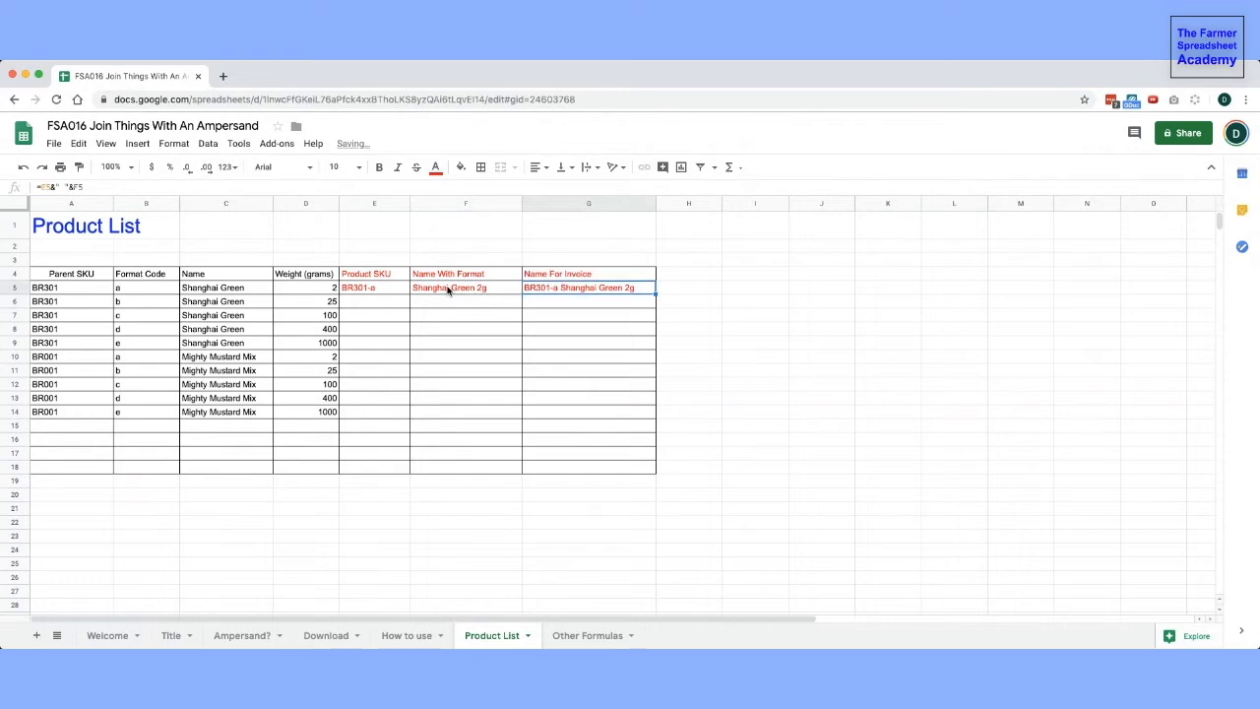
# - Select the three formula cells E5:G5 and fill them down through row 14
pyautogui.click(84, 293)
pyautogui.click(148, 290)
pyautogui.click(236, 291)
pyautogui.click(305, 288)
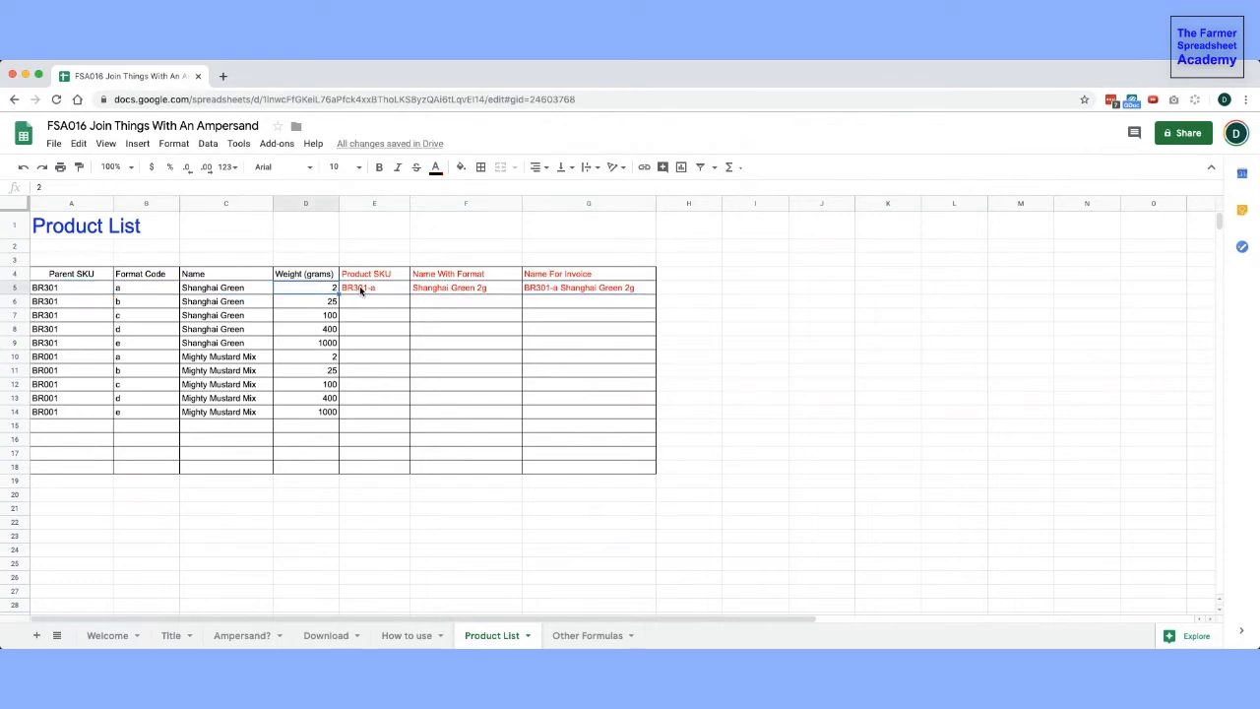
pyautogui.click(361, 290)
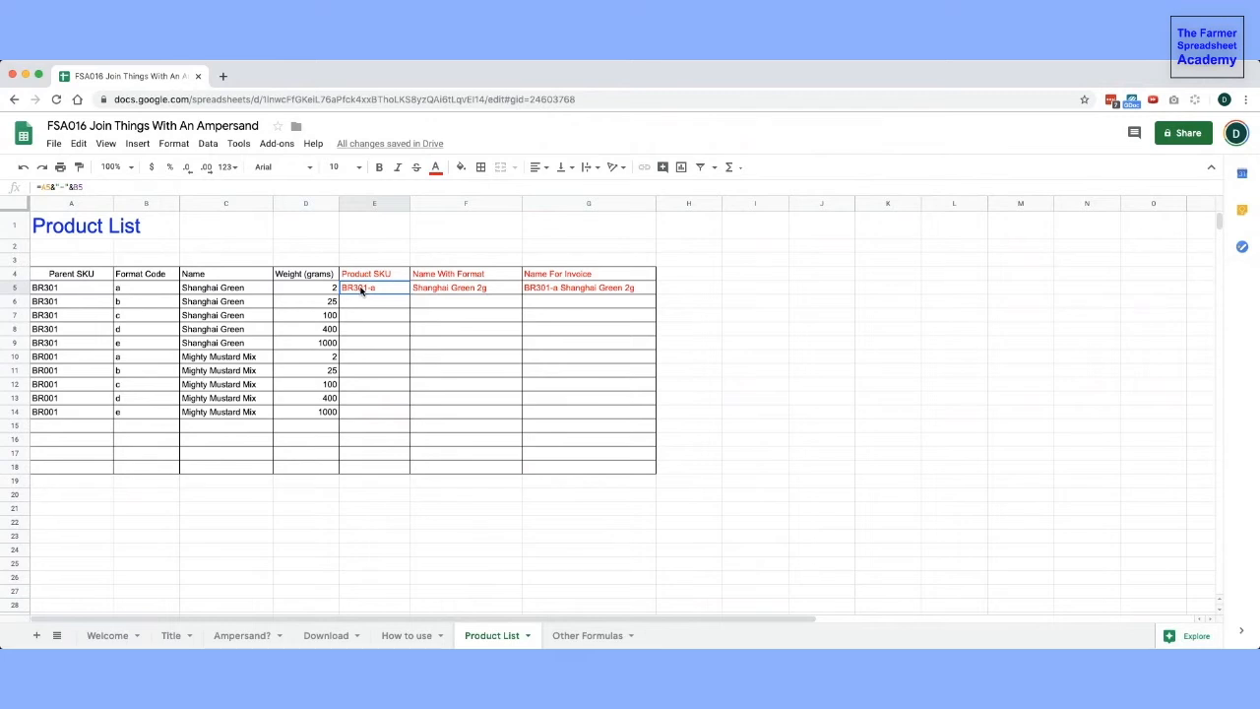
pyautogui.moveTo(384, 289); pyautogui.dragTo(604, 295)
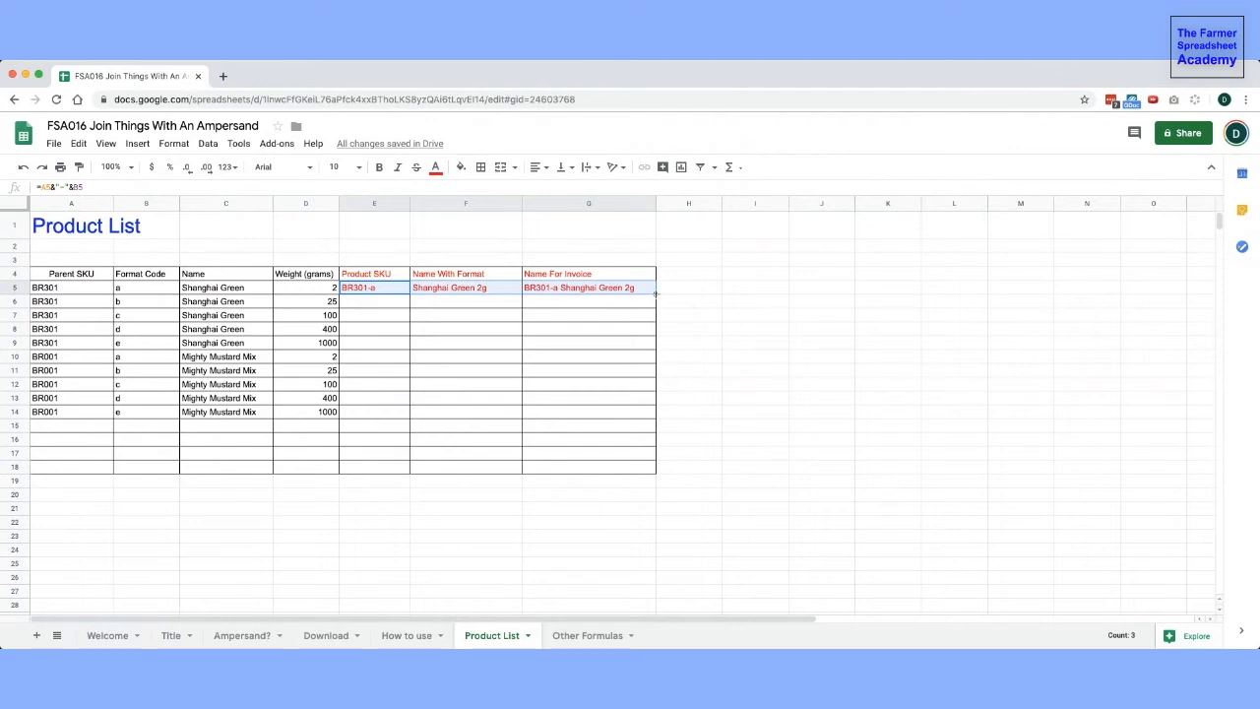
pyautogui.moveTo(654, 293); pyautogui.dragTo(656, 416)
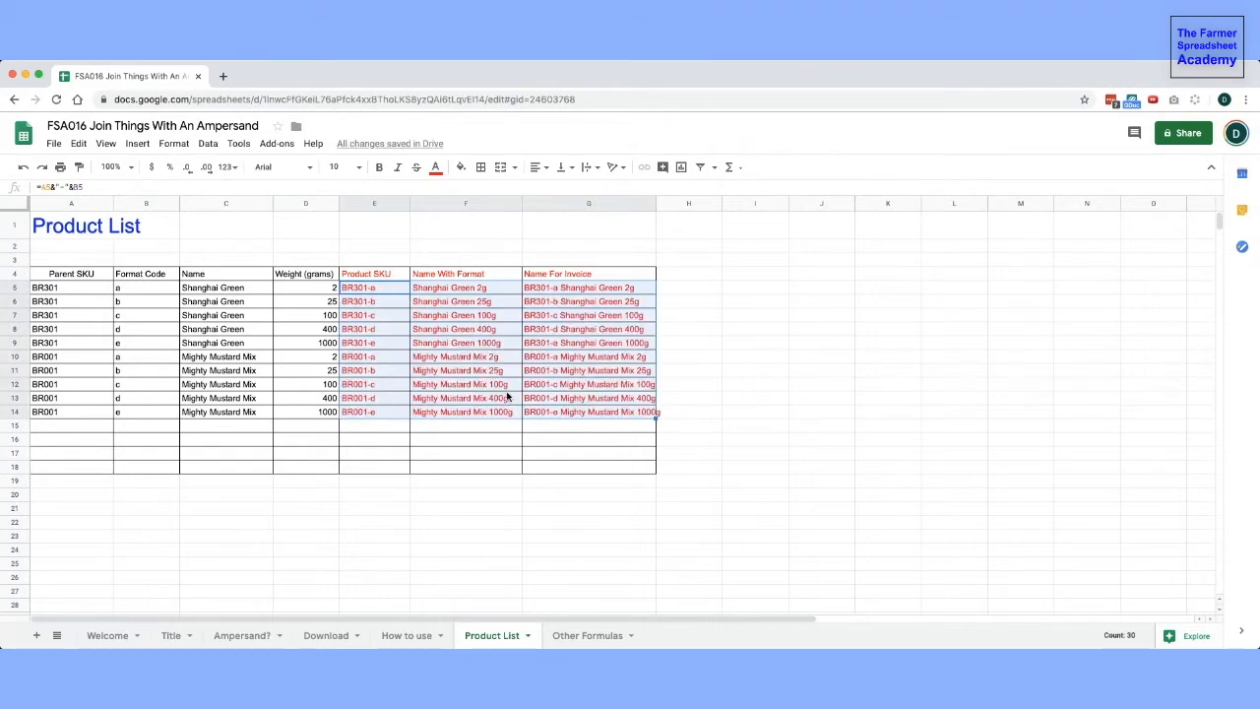
# - Switch to the Other Formulas sheet and examine the sample data in row 1 and the written CONCATENATE formula
pyautogui.click(572, 635)
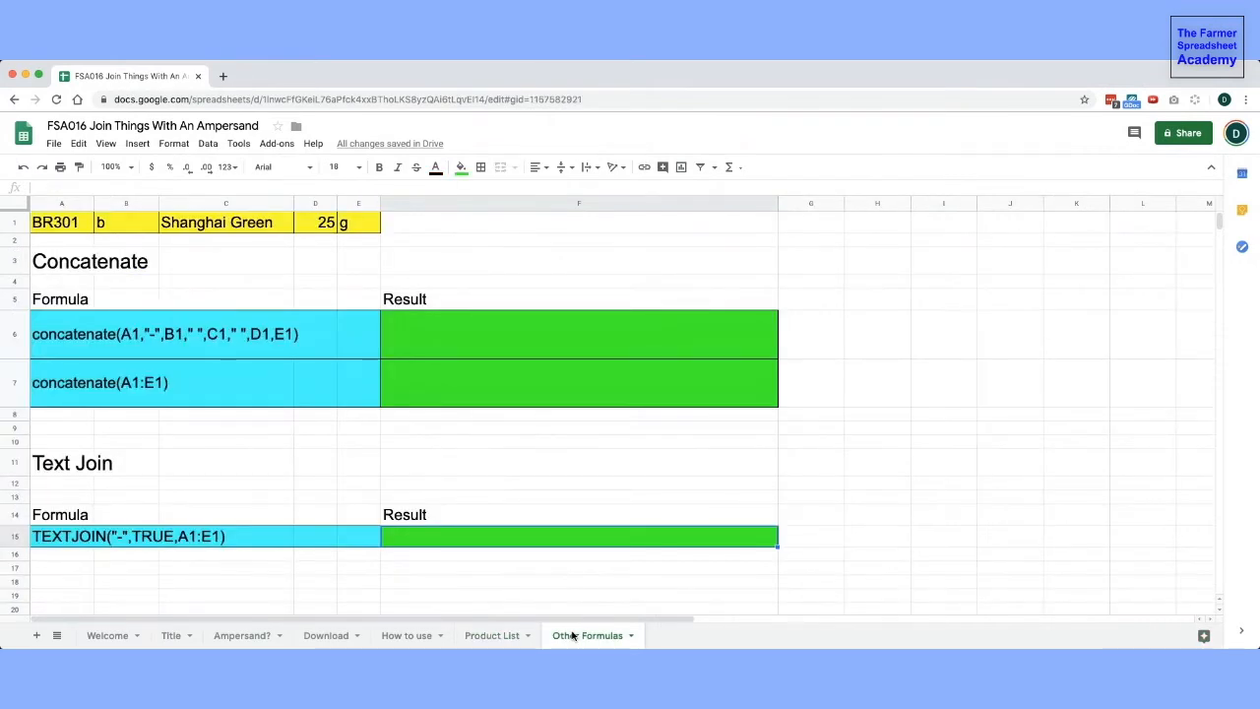
pyautogui.moveTo(65, 230); pyautogui.dragTo(356, 233)
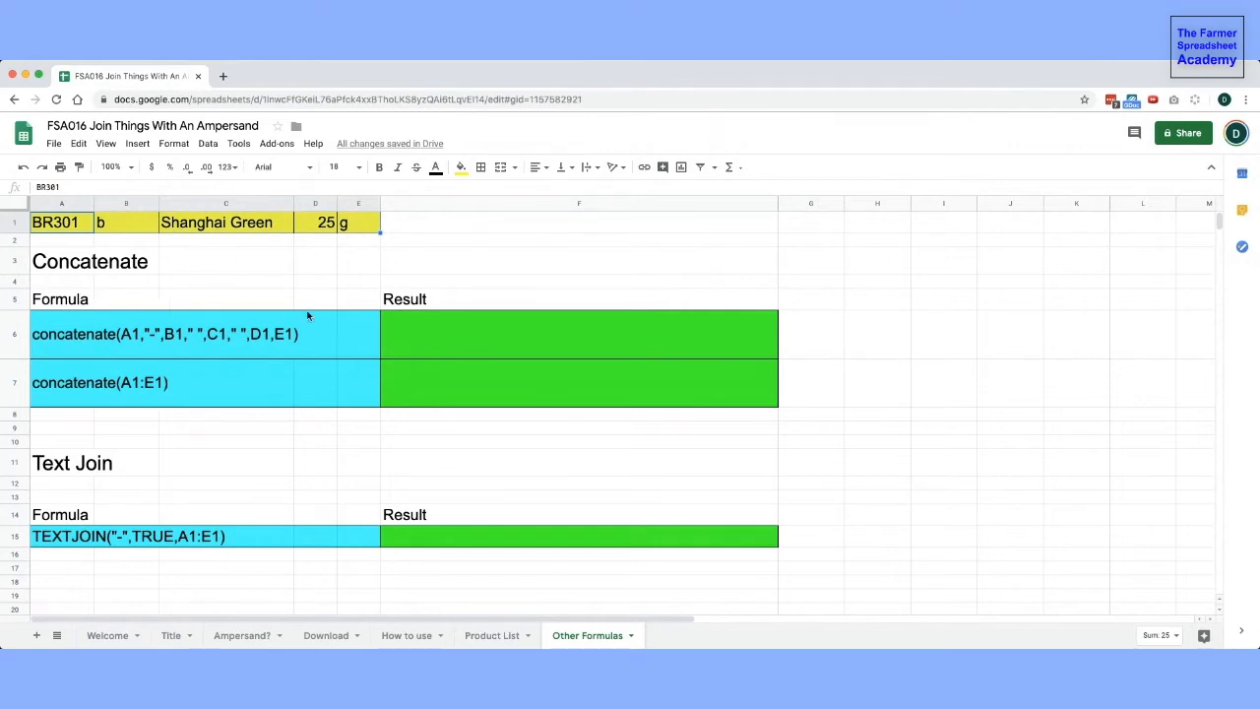
pyautogui.click(93, 340)
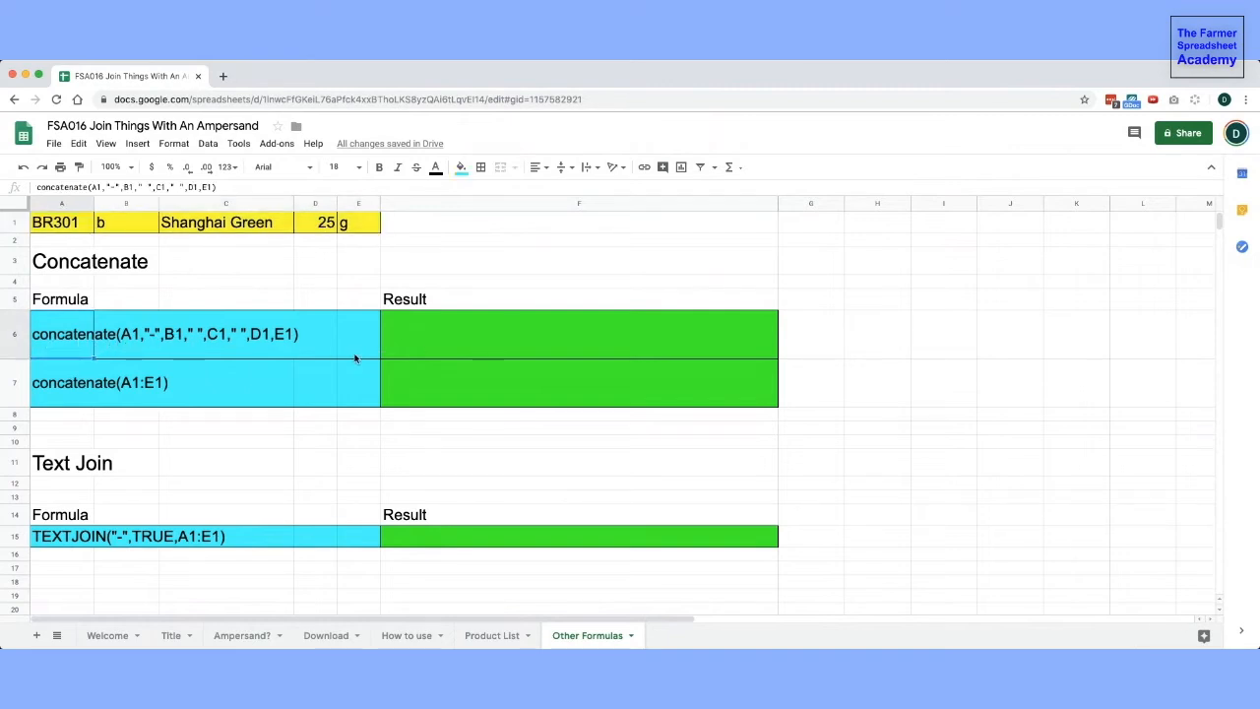
# - Enter =concatenate(A1,"-",B1," ",C1," ",D1,E1) in the result cell F6 beside the first Concatenate formula
pyautogui.click(416, 349)
pyautogui.write('=concatenate')
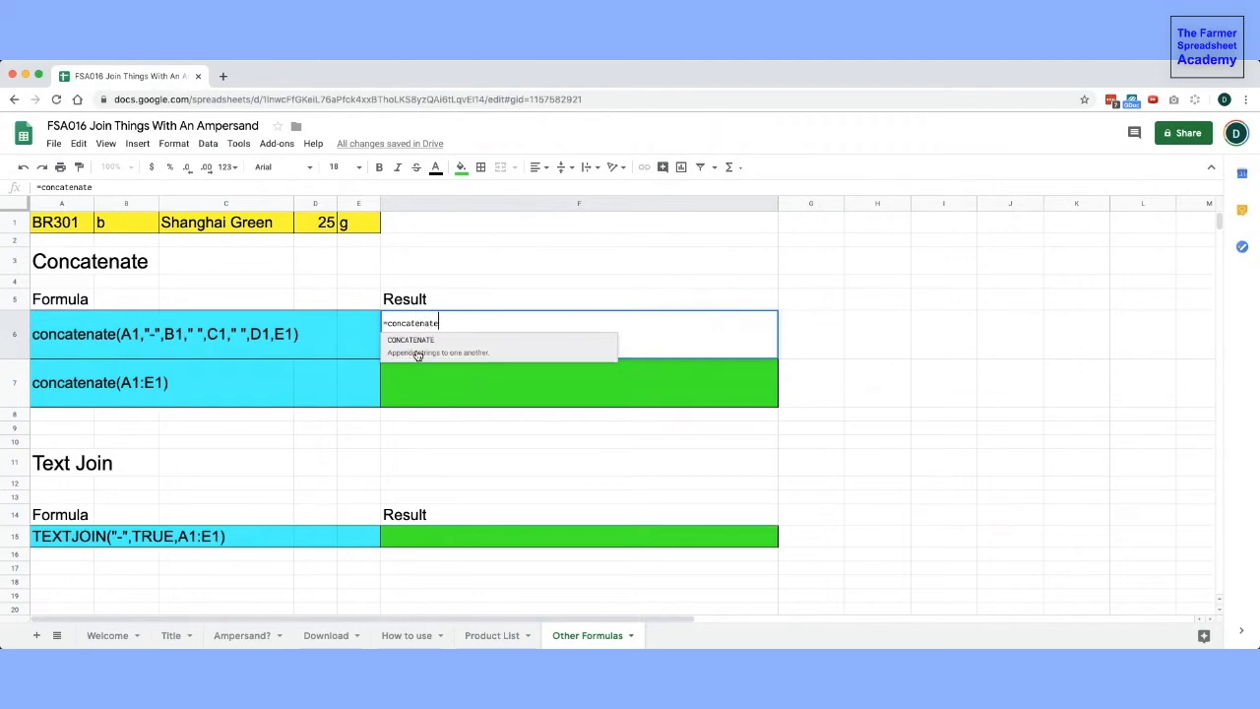
pyautogui.write('(')
pyautogui.click(56, 224)
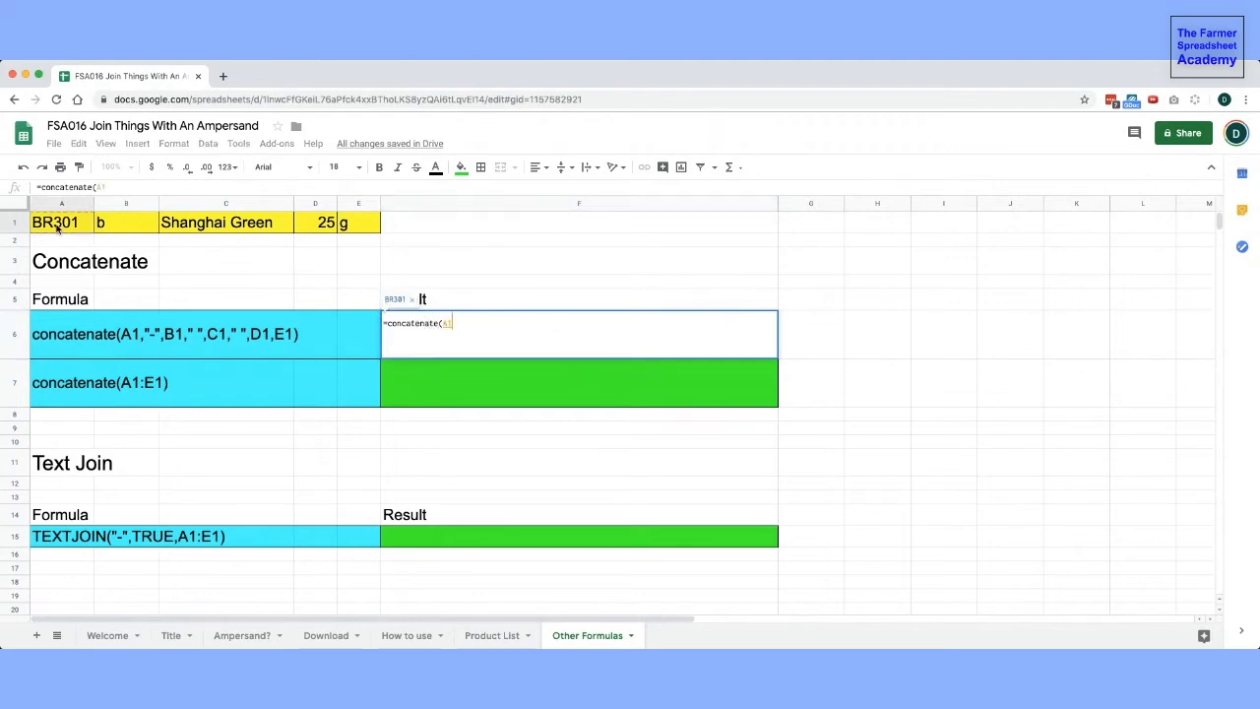
pyautogui.write(',"-",')
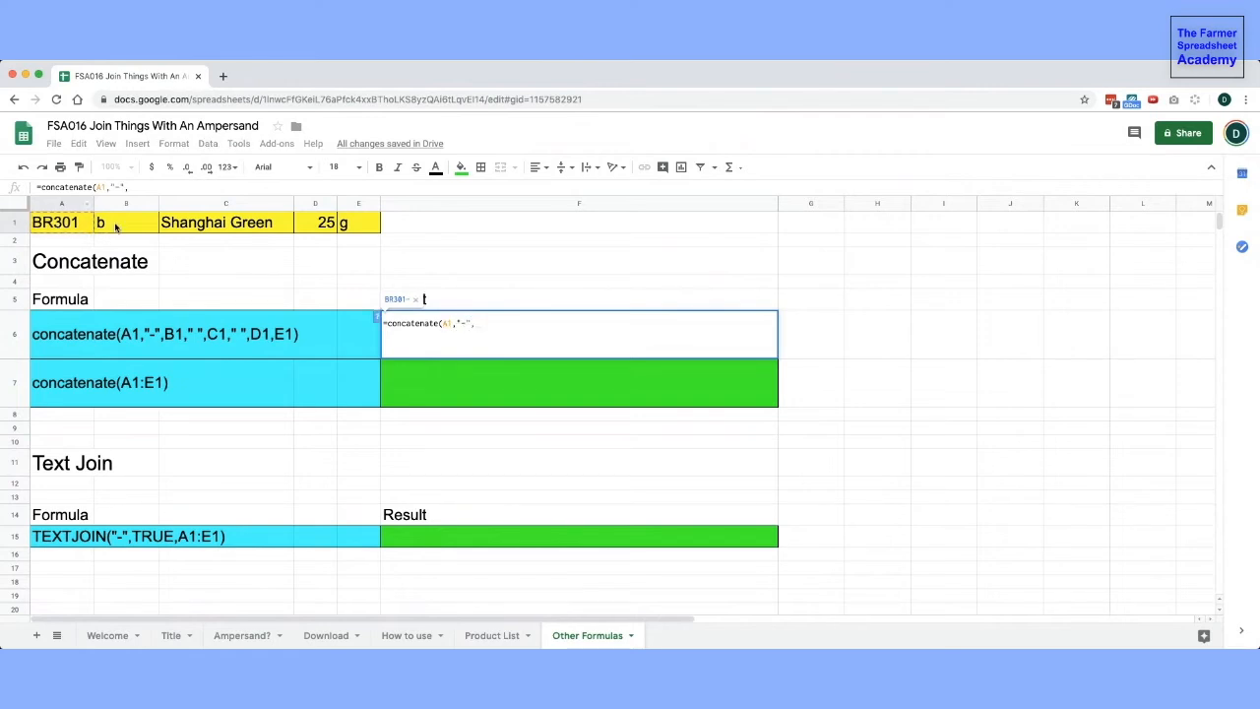
pyautogui.click(115, 228)
pyautogui.write('," "')
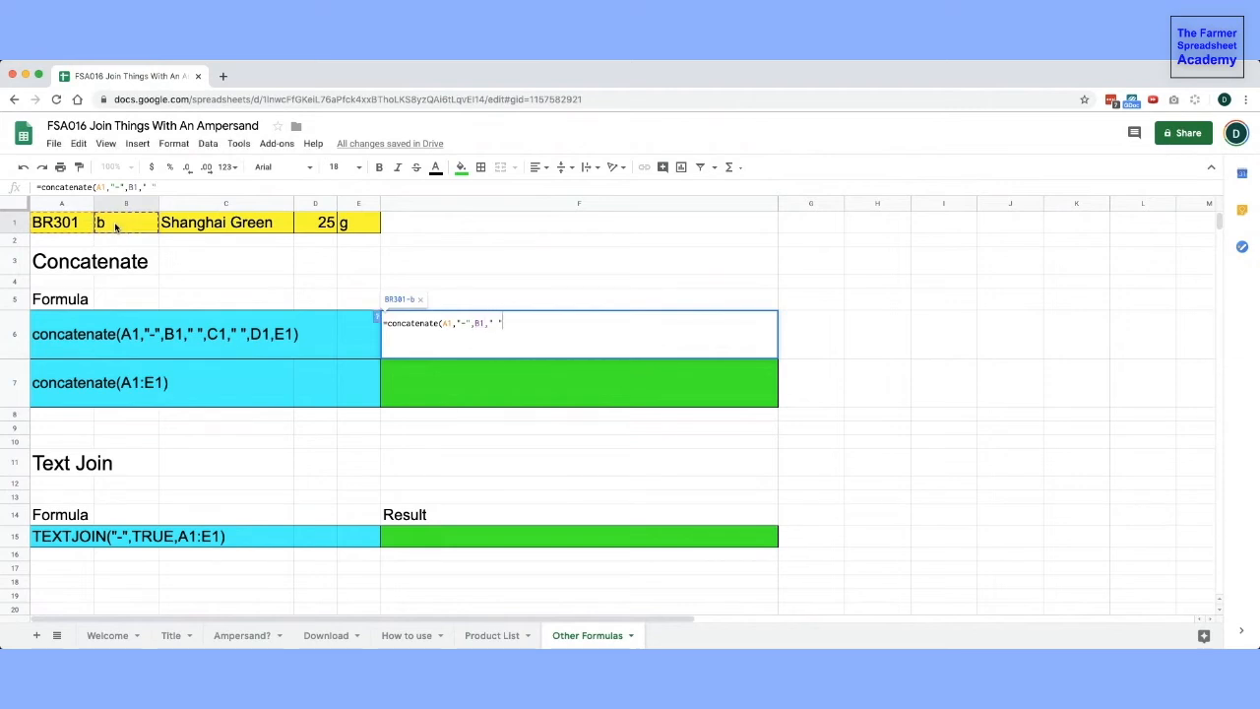
pyautogui.write(',')
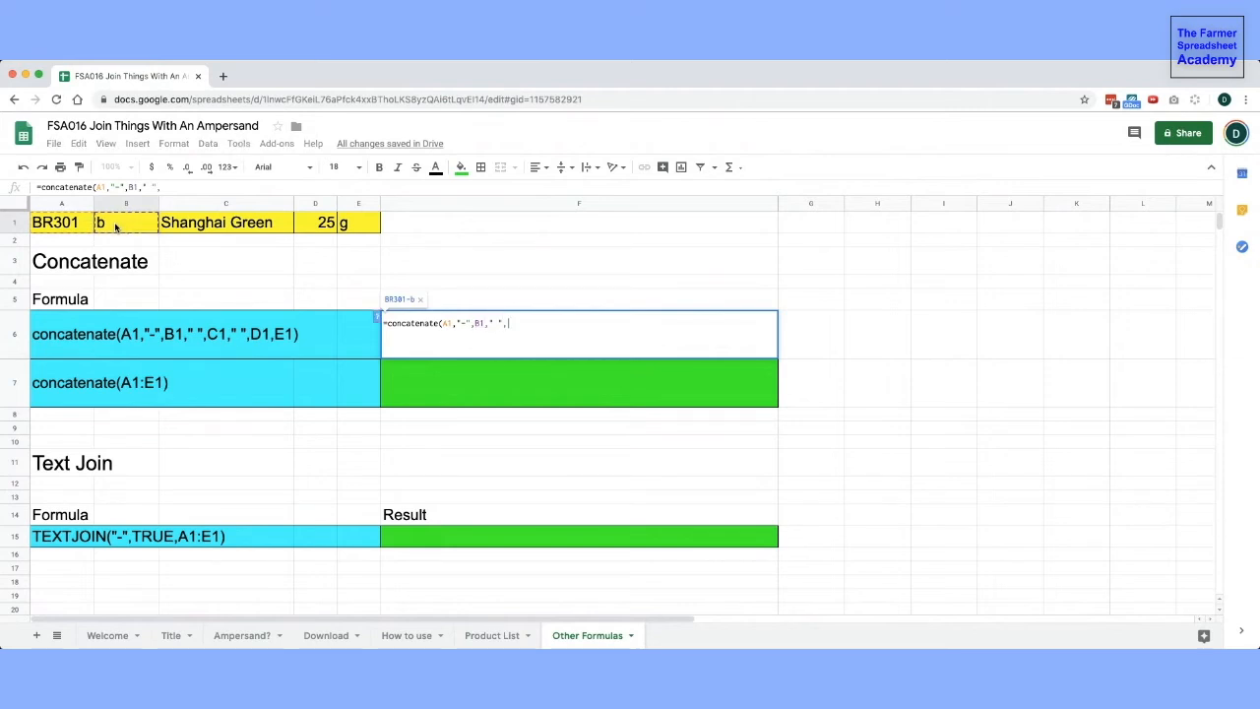
pyautogui.click(206, 223)
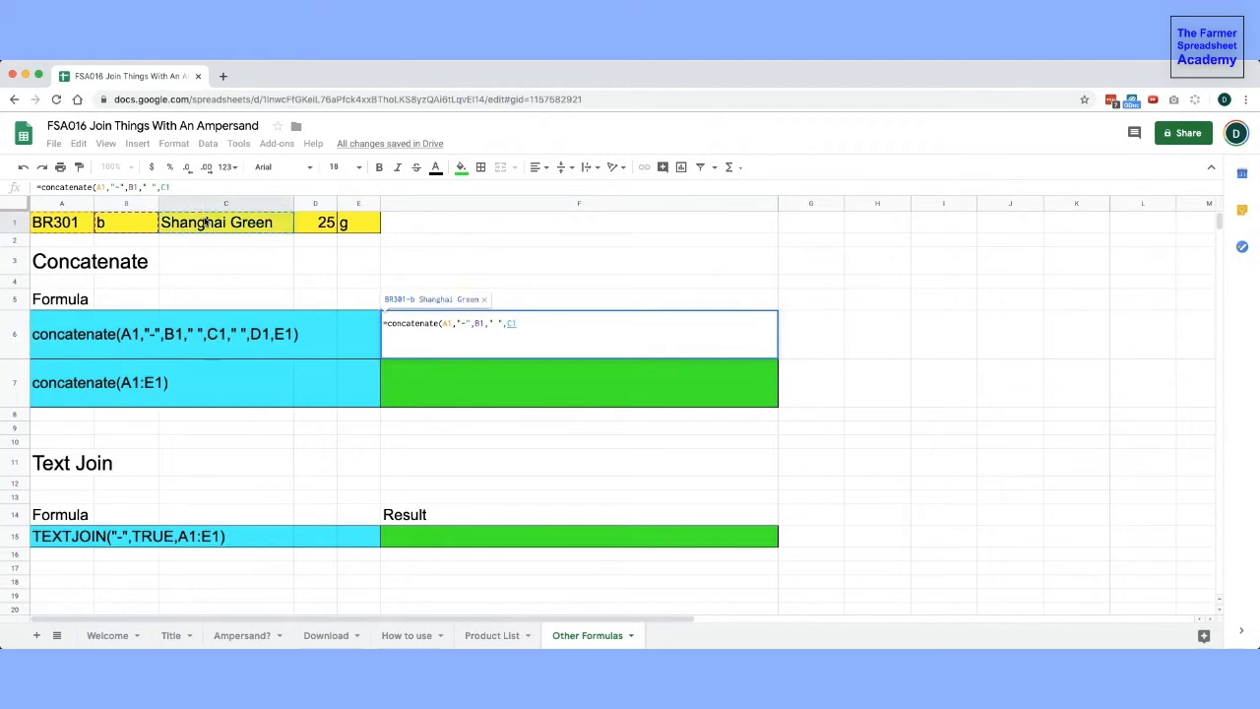
pyautogui.write('," ",')
pyautogui.click(320, 224)
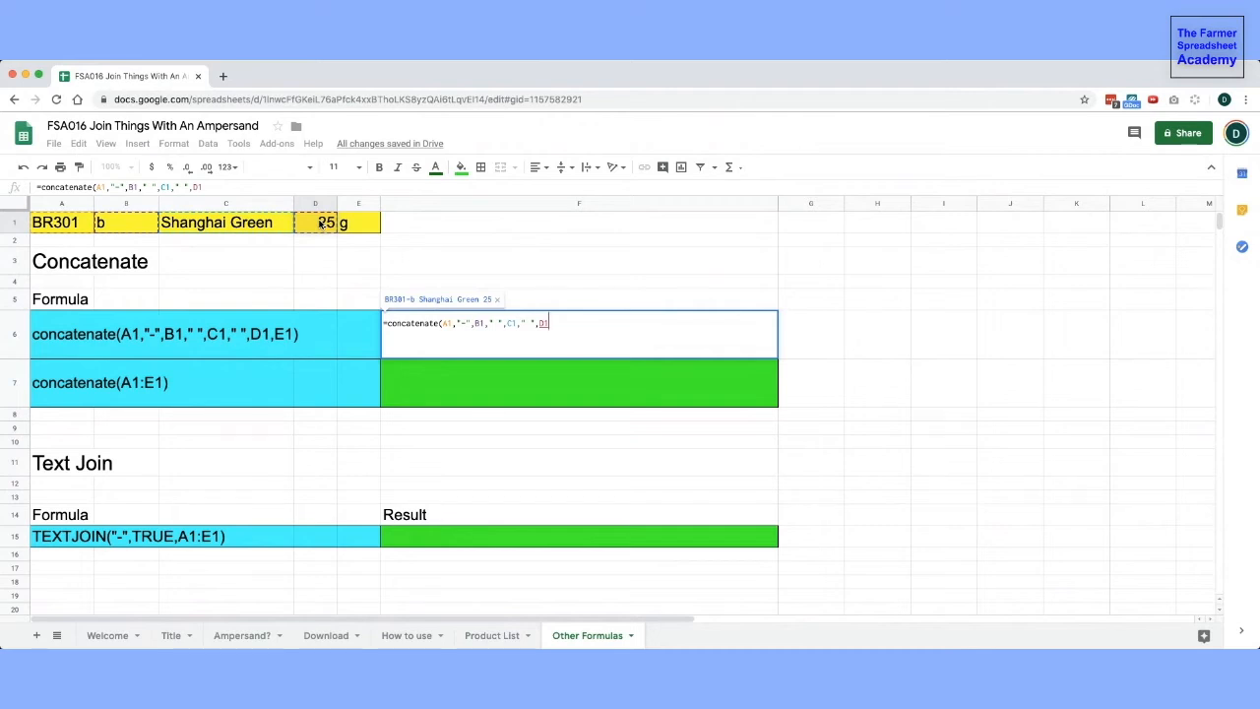
pyautogui.write(',')
pyautogui.click(345, 224)
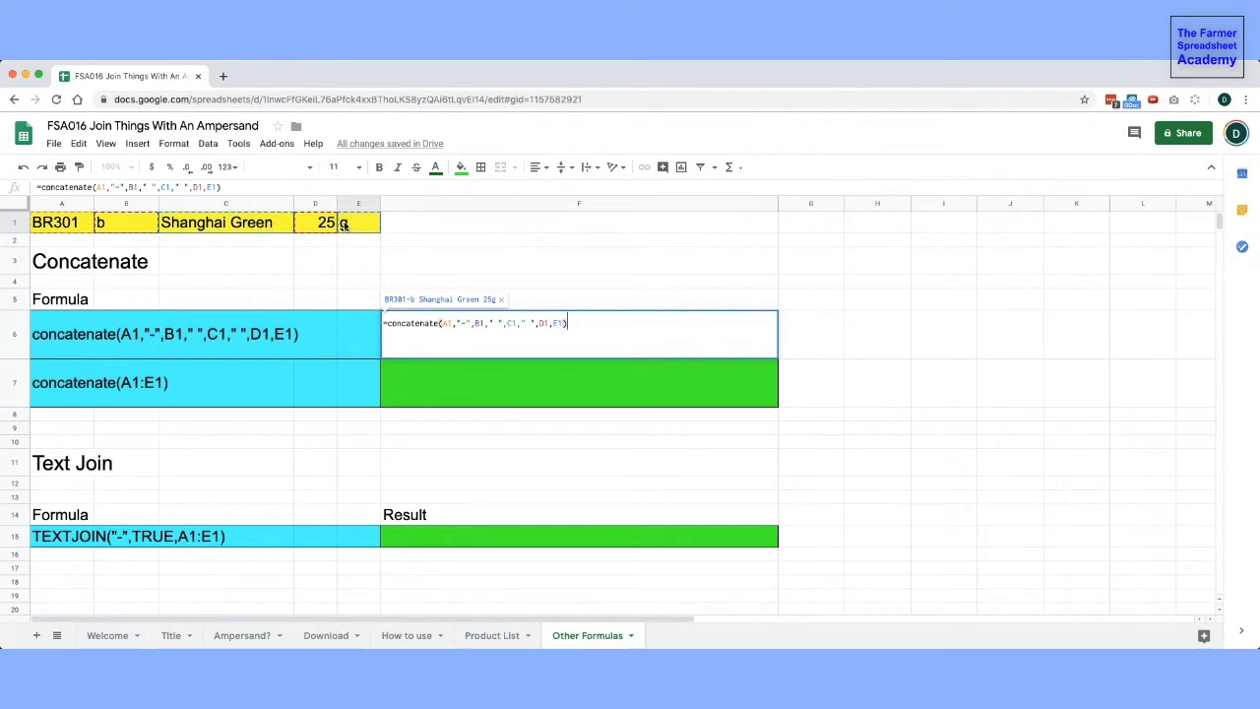
pyautogui.press('Return')
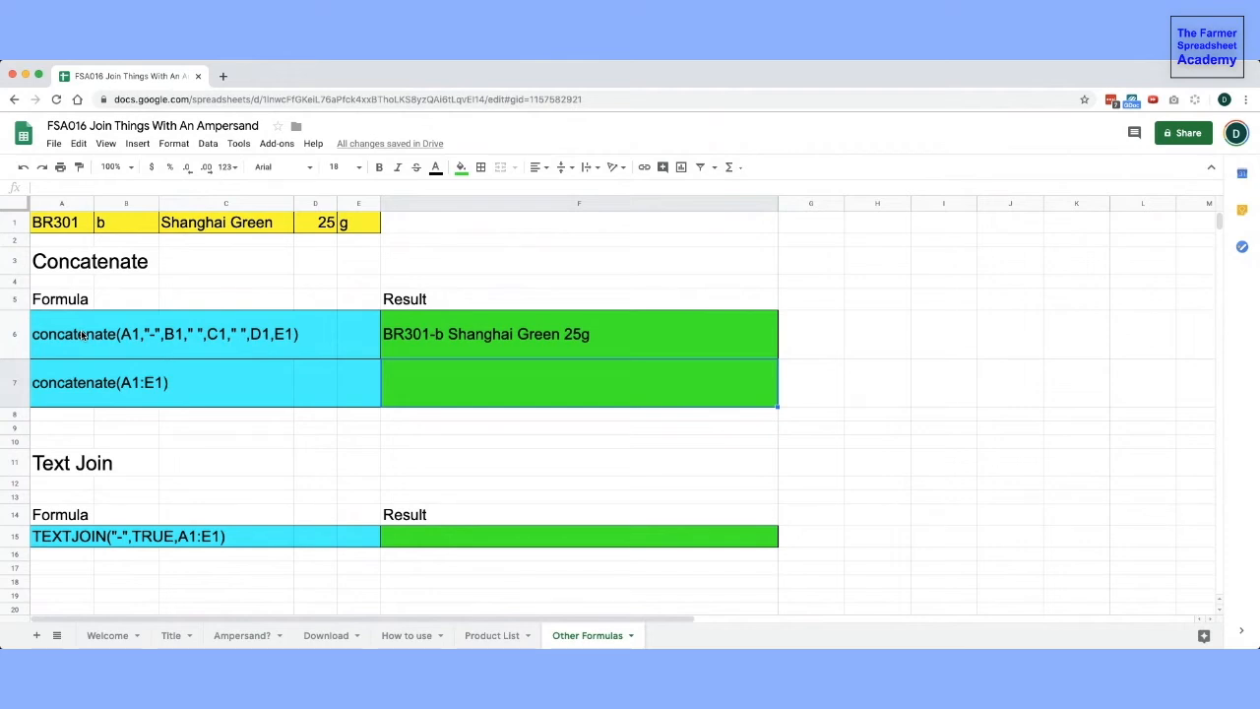
# - Enter =concatenate(A1:E1) in the result cell F7 beside the range-based Concatenate formula
pyautogui.click(421, 335)
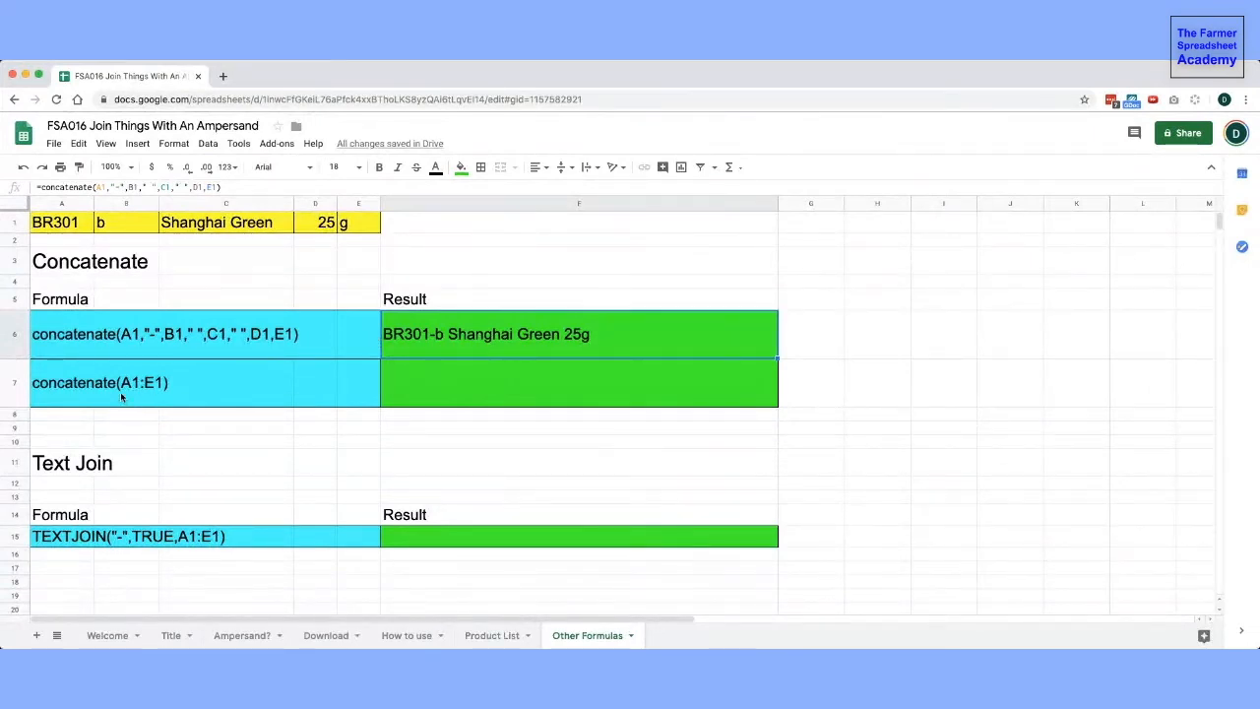
pyautogui.click(402, 393)
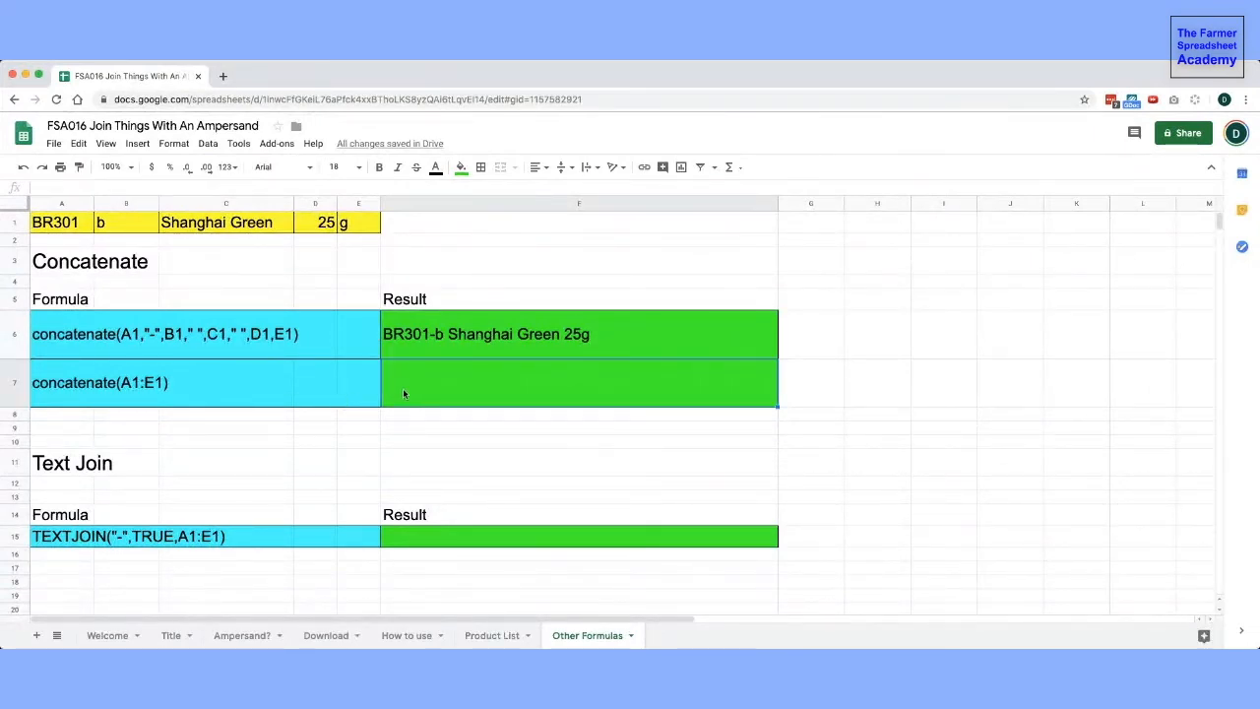
pyautogui.write('=conc')
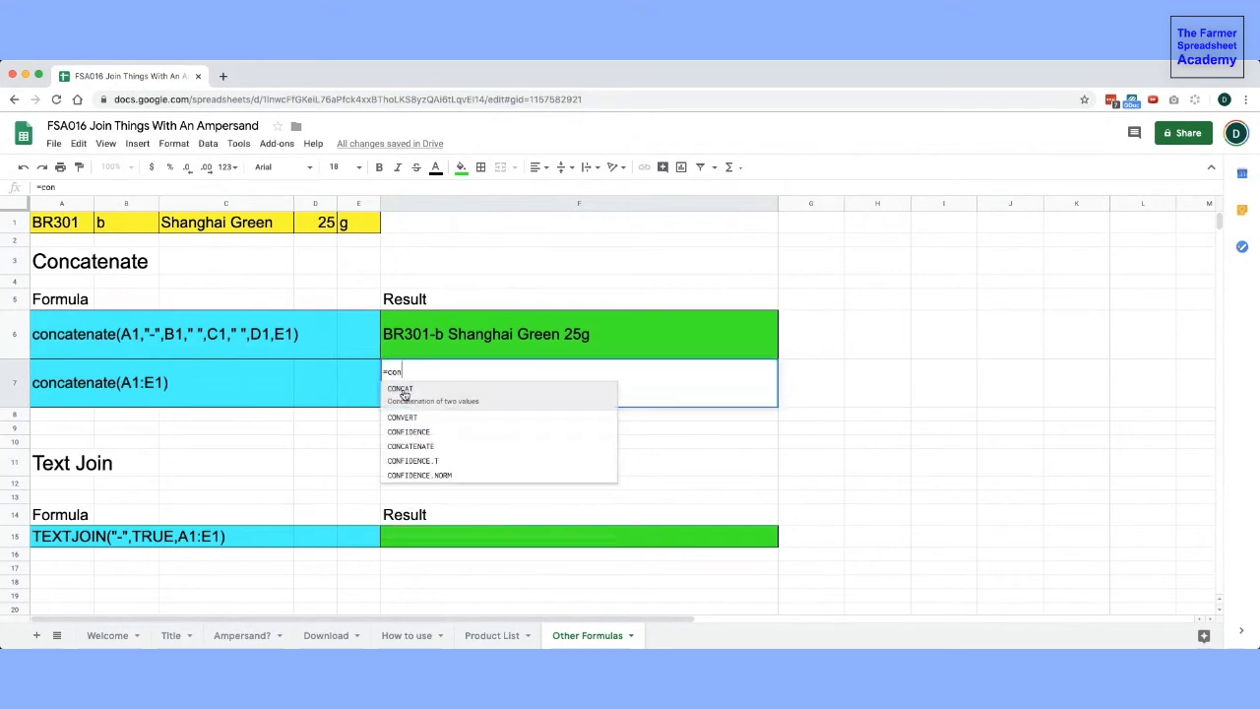
pyautogui.write('at')
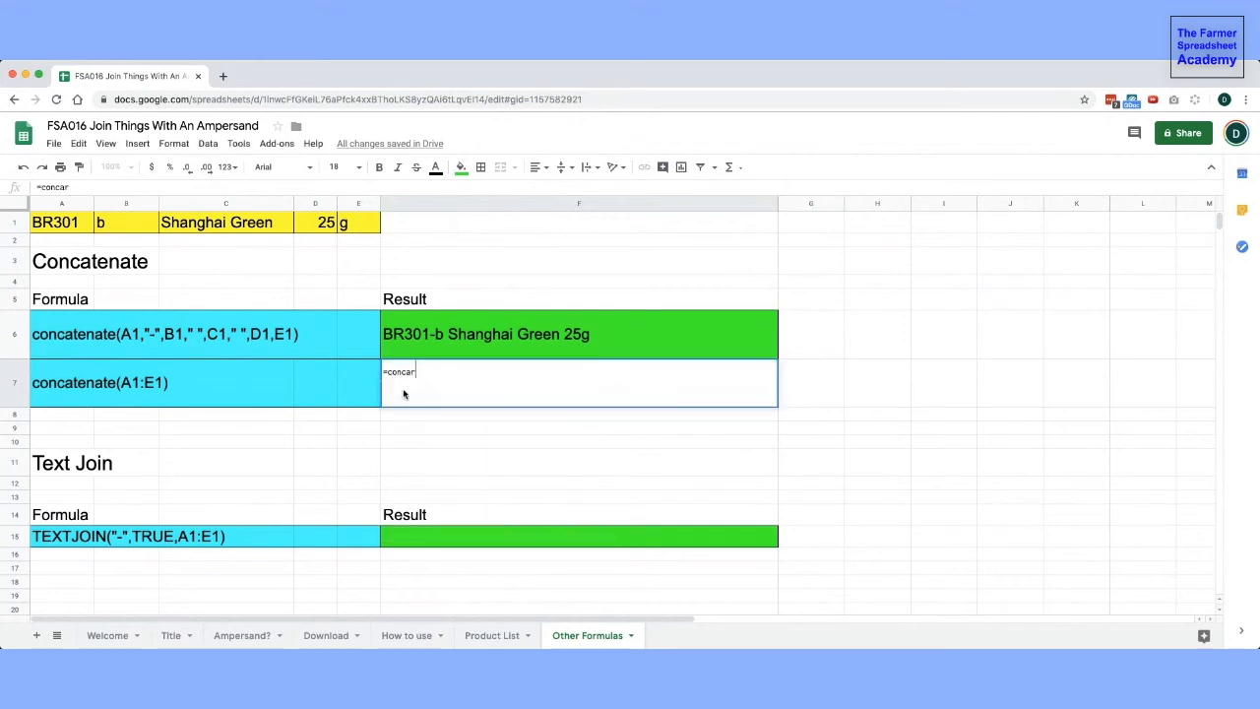
pyautogui.write('enate(')
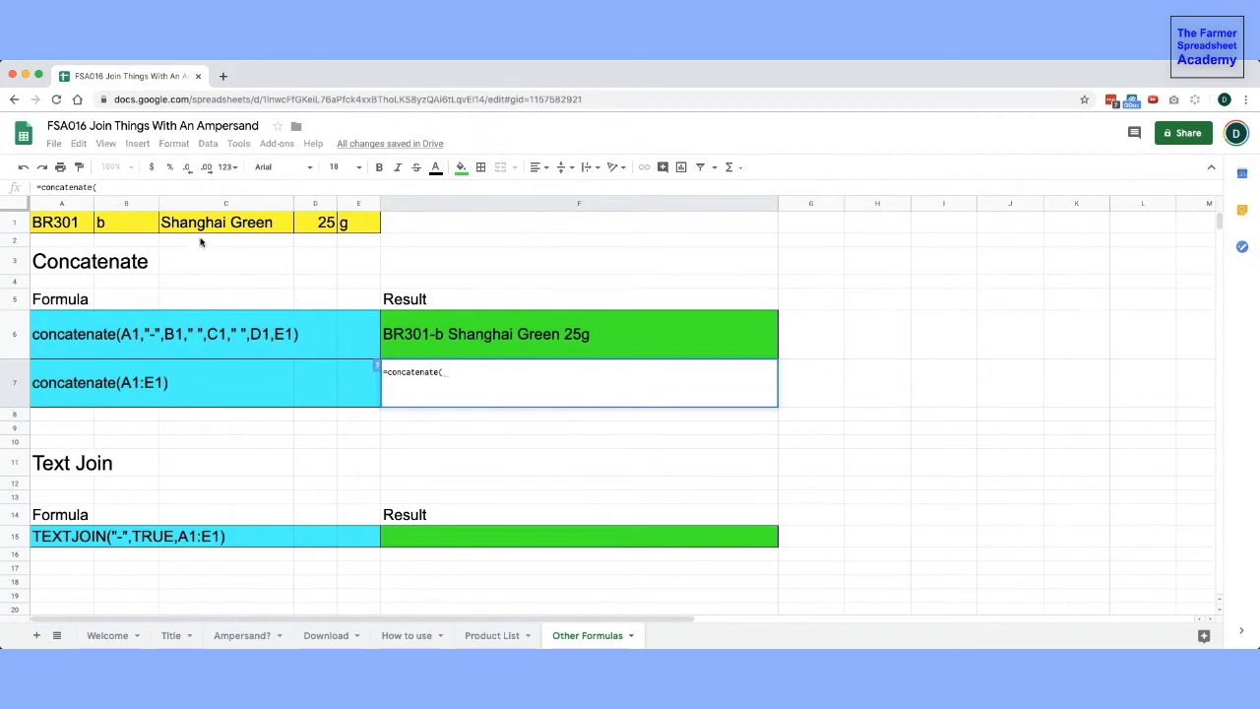
pyautogui.moveTo(67, 225); pyautogui.dragTo(358, 227)
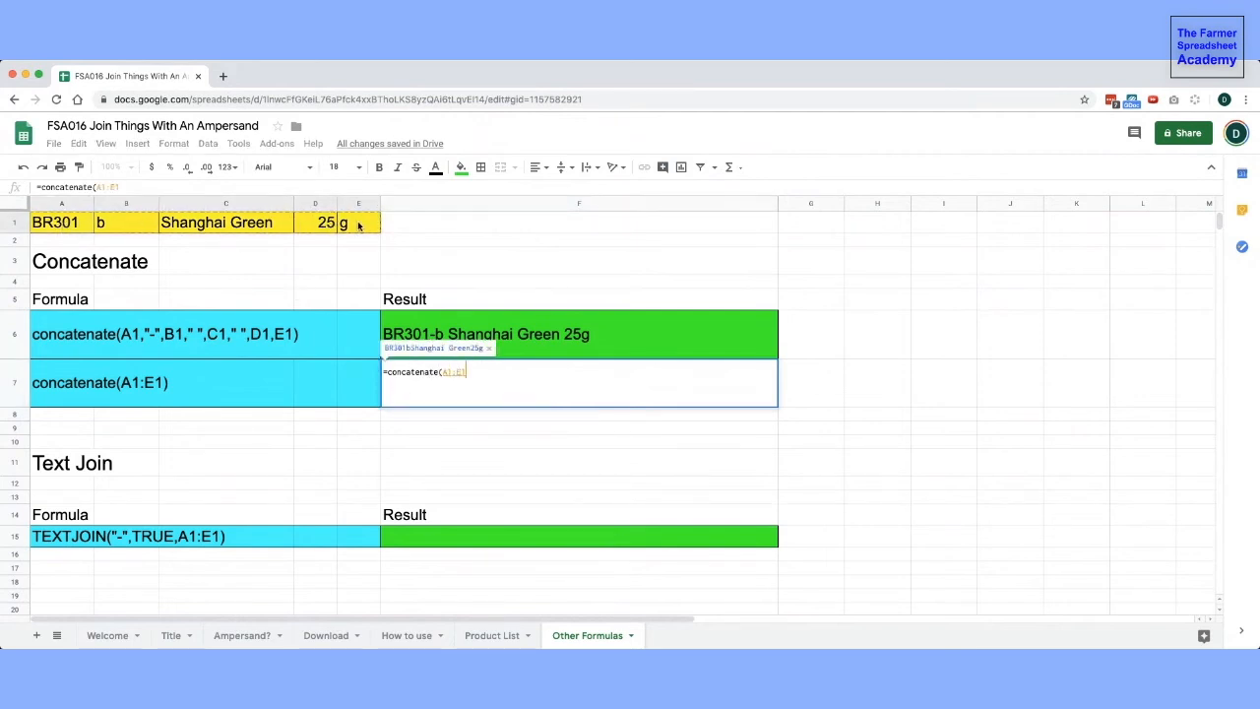
pyautogui.write(')')
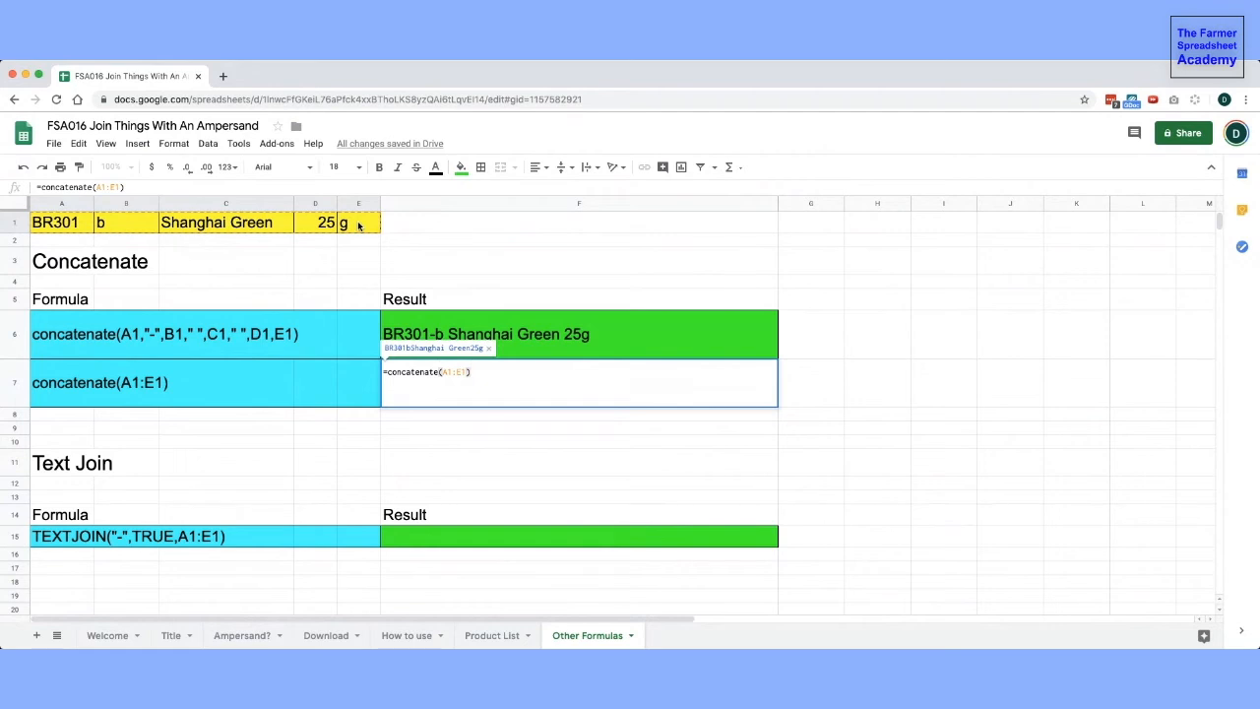
pyautogui.press('Return')
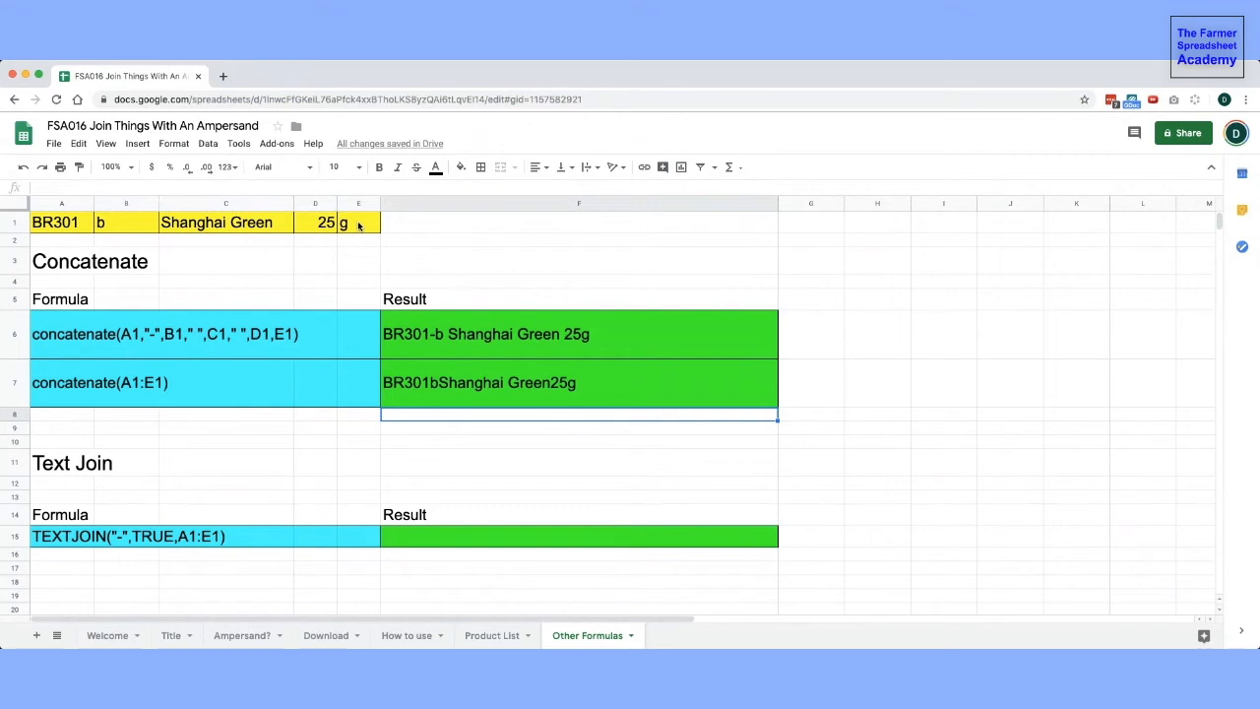
# - Enter =textjoin("-",TRUE,A1:E1) in the Text Join result cell F15, selecting A1:E1 as the range
pyautogui.scroll(-3, 352, 358)
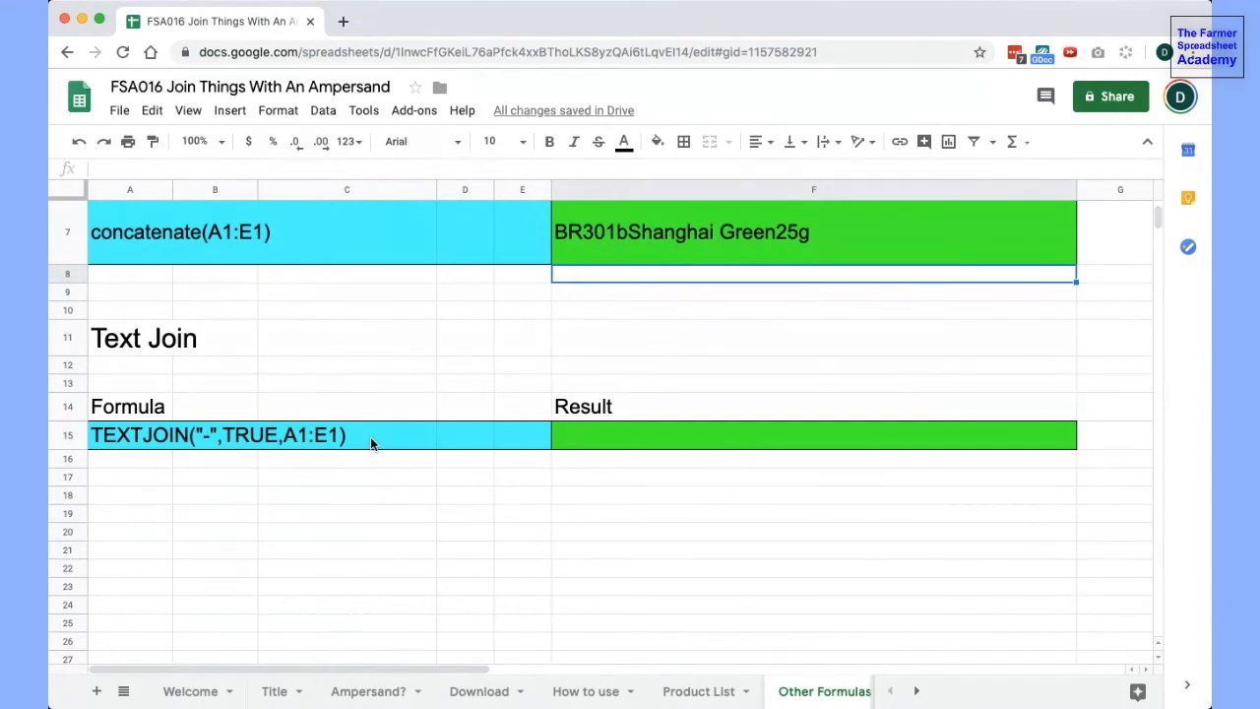
pyautogui.click(579, 438)
pyautogui.write('=t')
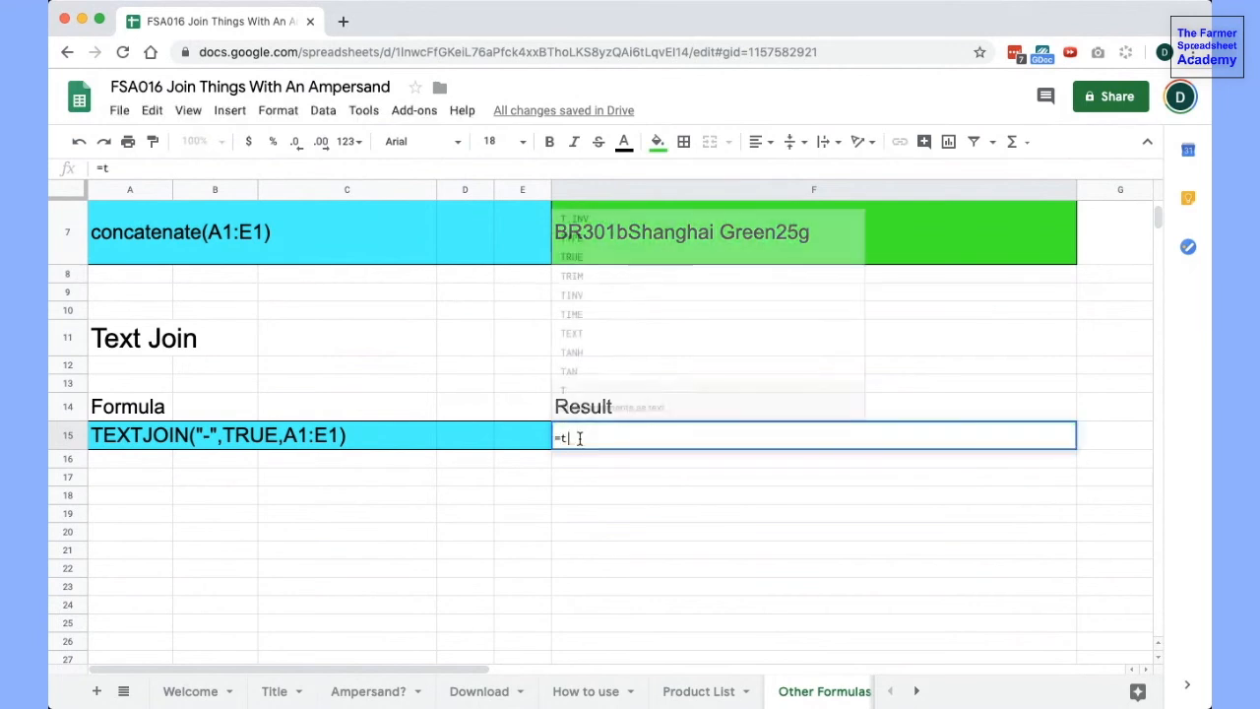
pyautogui.write('extjoin')
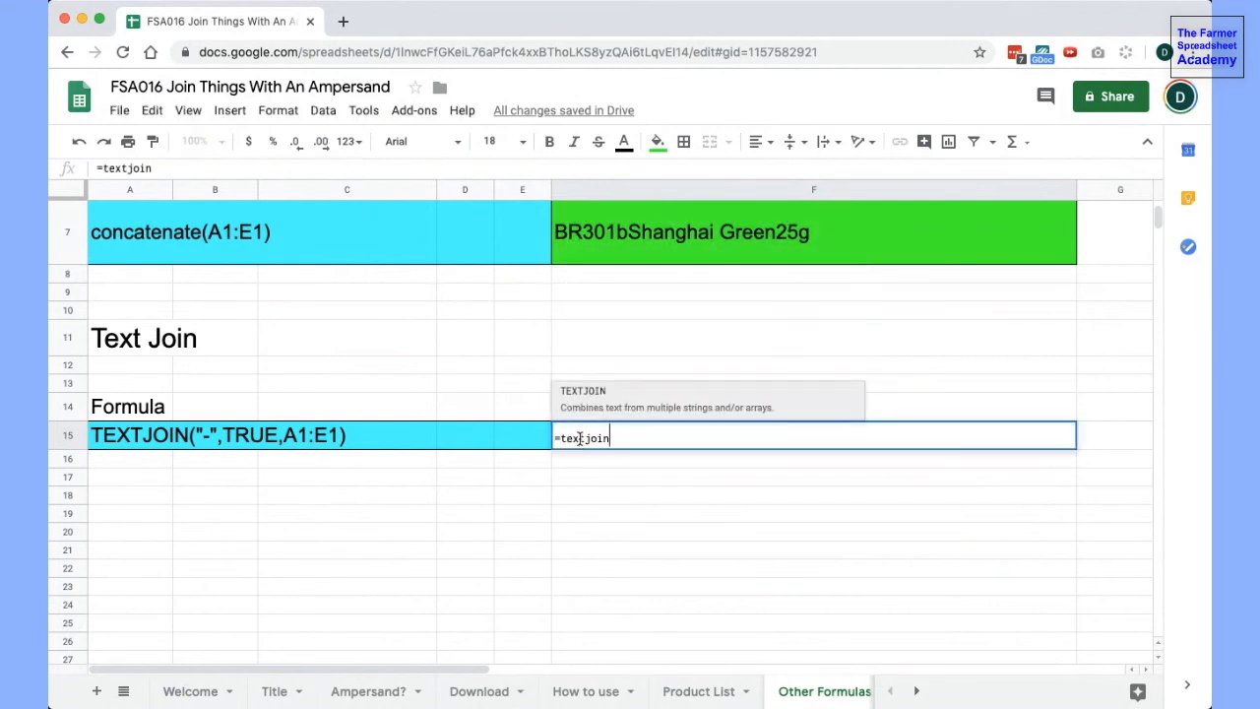
pyautogui.write('("-",')
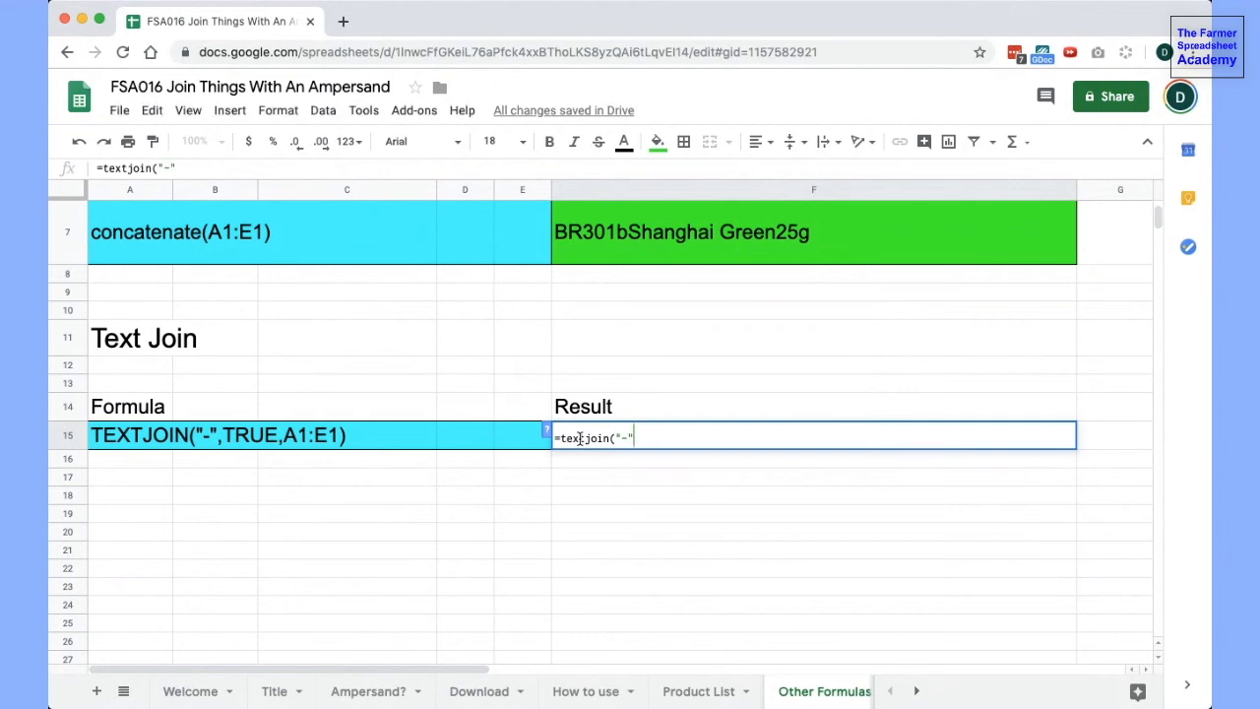
pyautogui.write('TRUE')
pyautogui.write(',')
pyautogui.scroll(3, 403, 315)
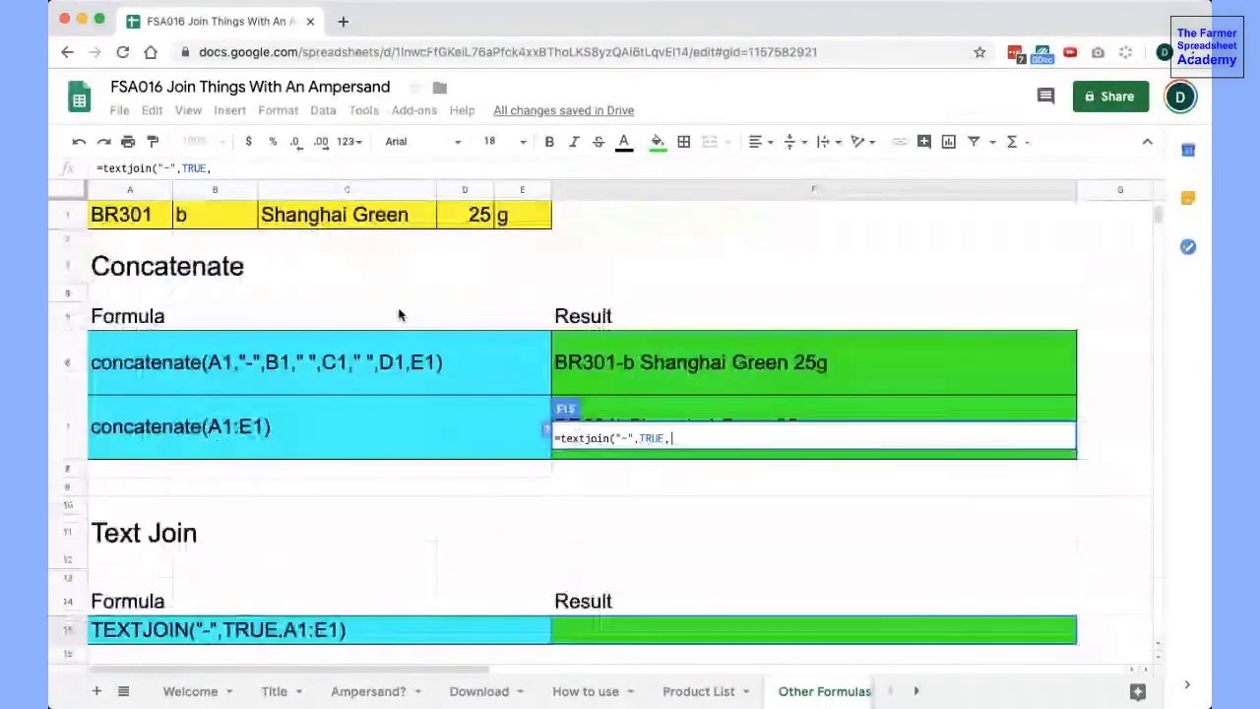
pyautogui.moveTo(125, 217); pyautogui.dragTo(521, 217)
pyautogui.scroll(-3, 534, 330)
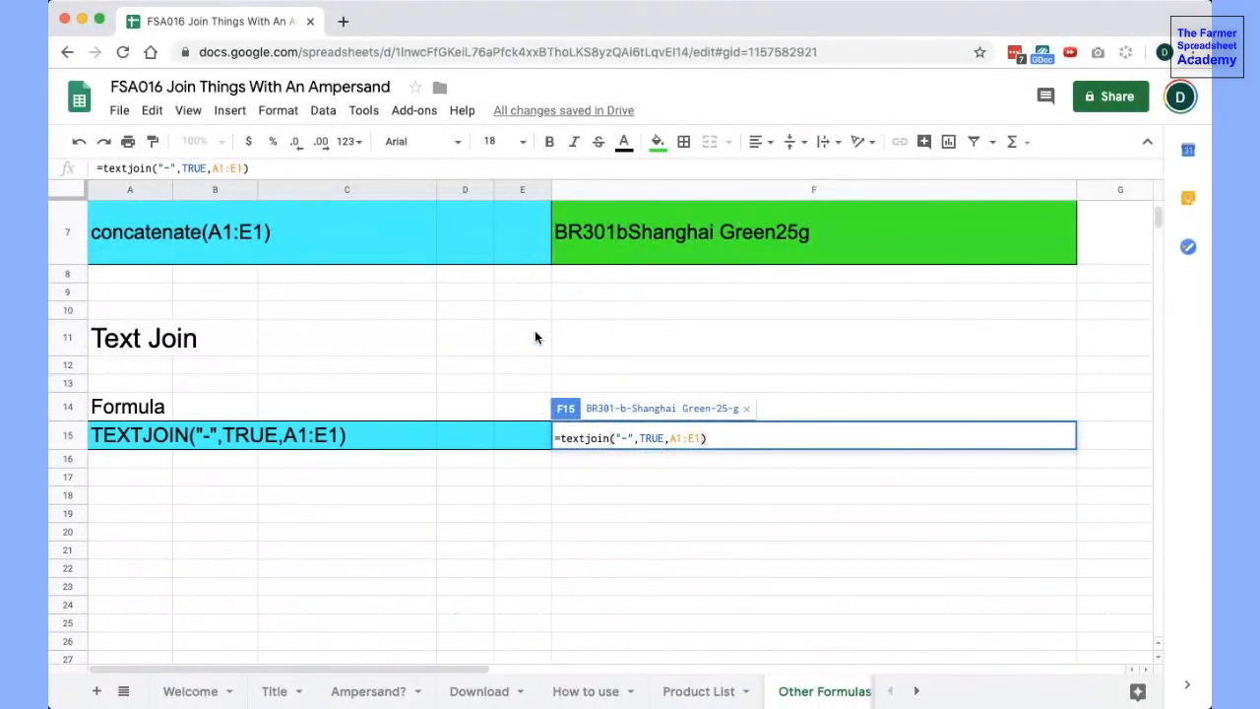
pyautogui.press('Return')
# - Clear the sample values in C1 and B1 to test how the formulas handle empty cells, then undo both deletions
pyautogui.scroll(3, 920, 492)
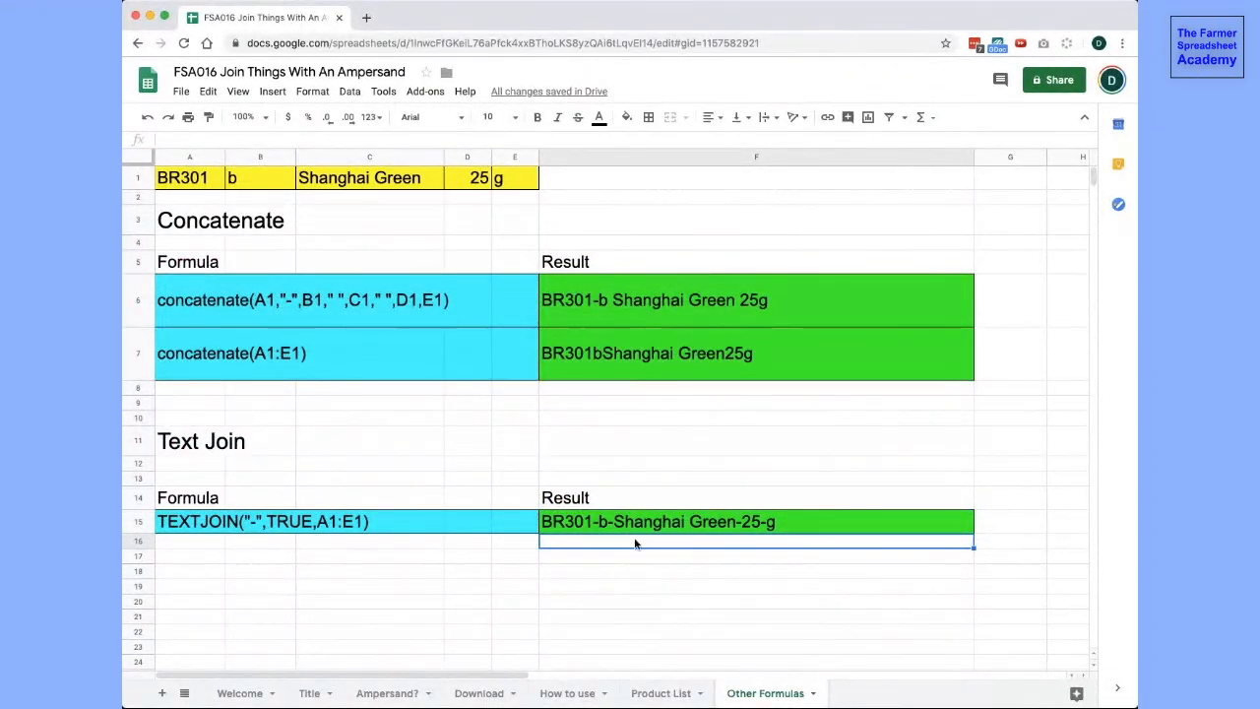
pyautogui.click(358, 181)
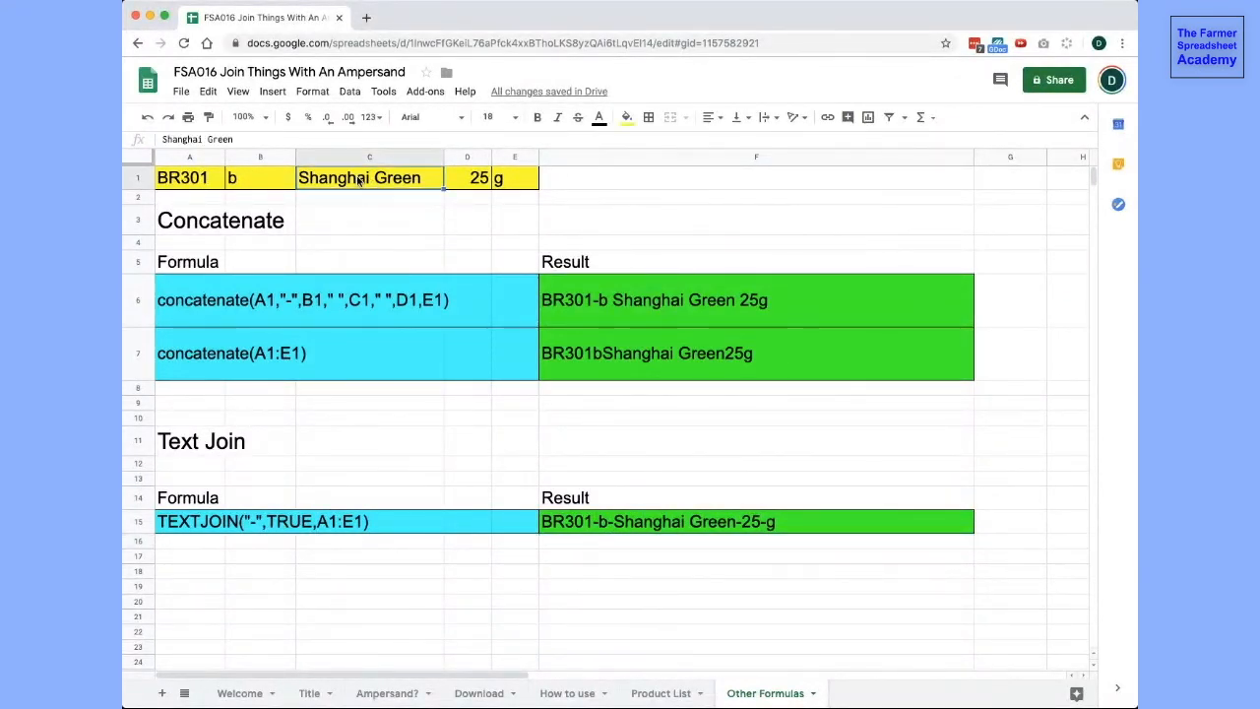
pyautogui.press('Delete')
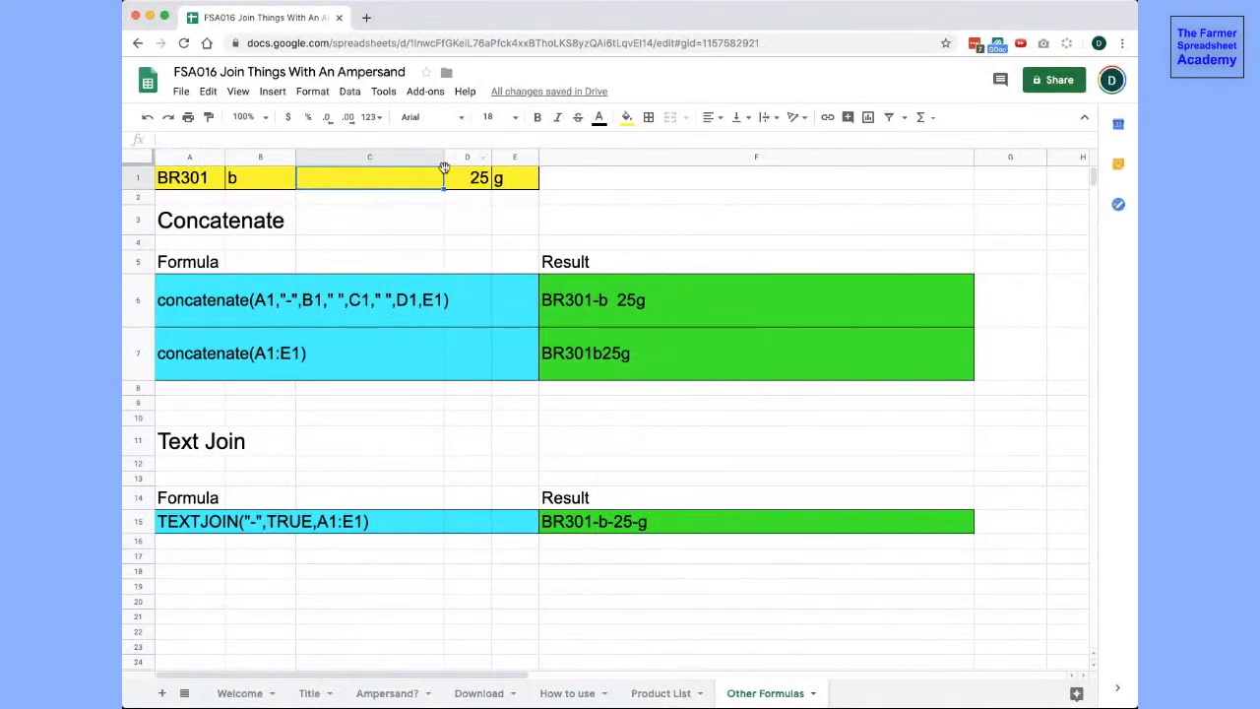
pyautogui.click(274, 198)
pyautogui.click(266, 182)
pyautogui.press('Delete')
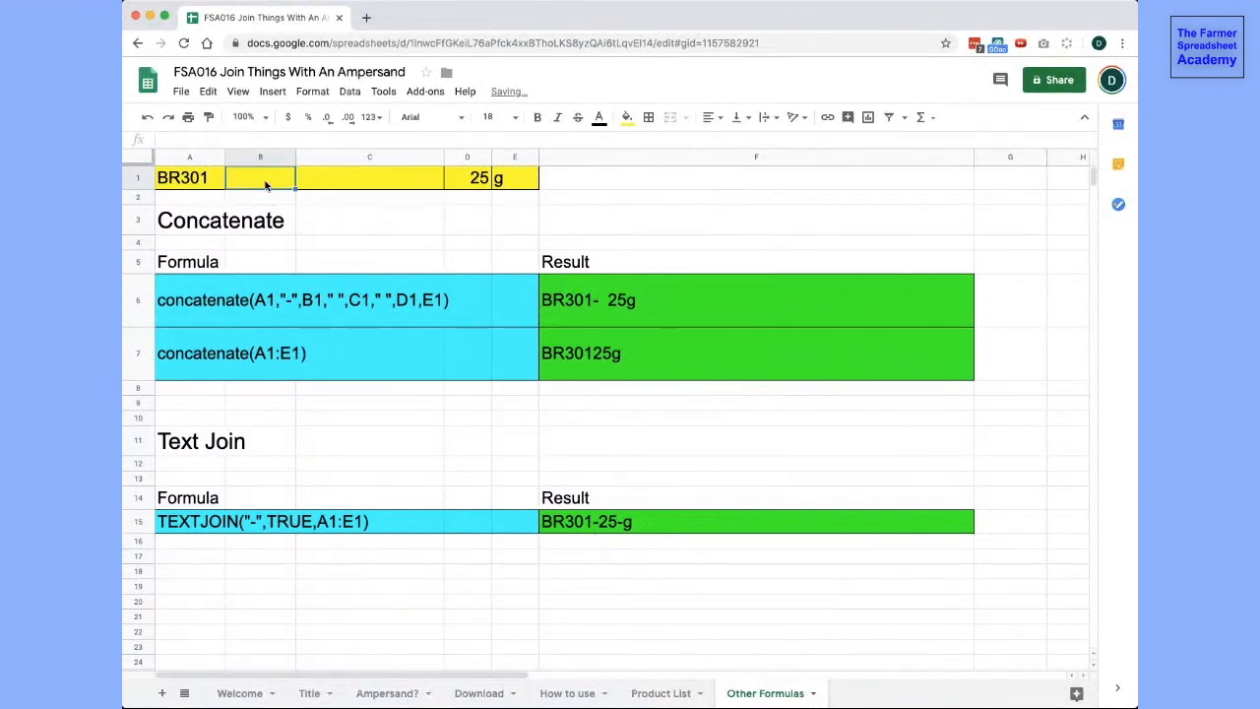
pyautogui.hotkey('ctrl', 'z')
pyautogui.hotkey('ctrl', 'z')
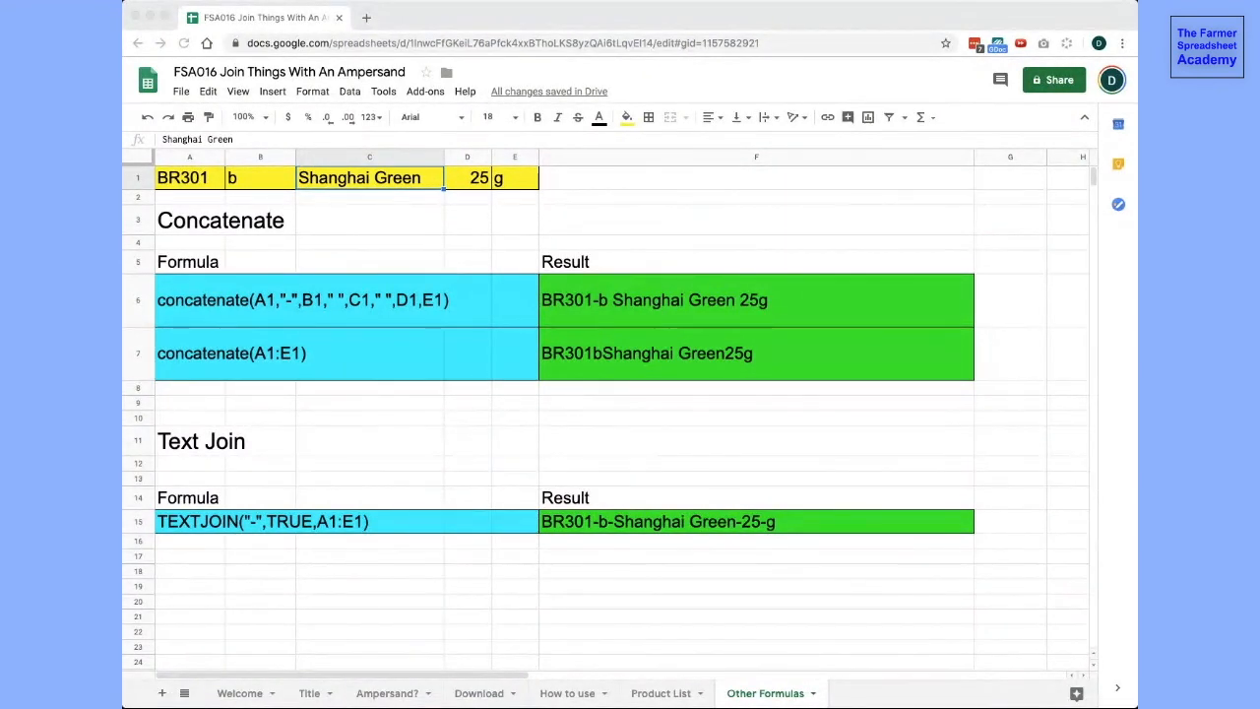
pyautogui.click(698, 599)
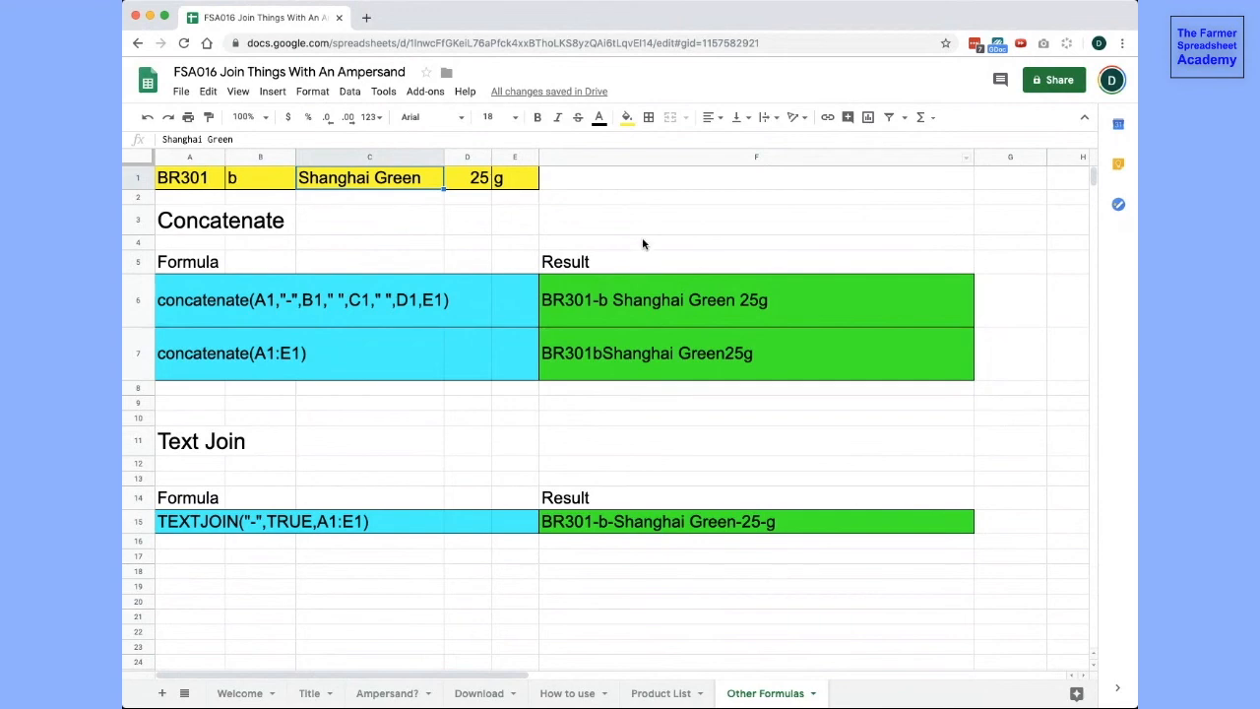